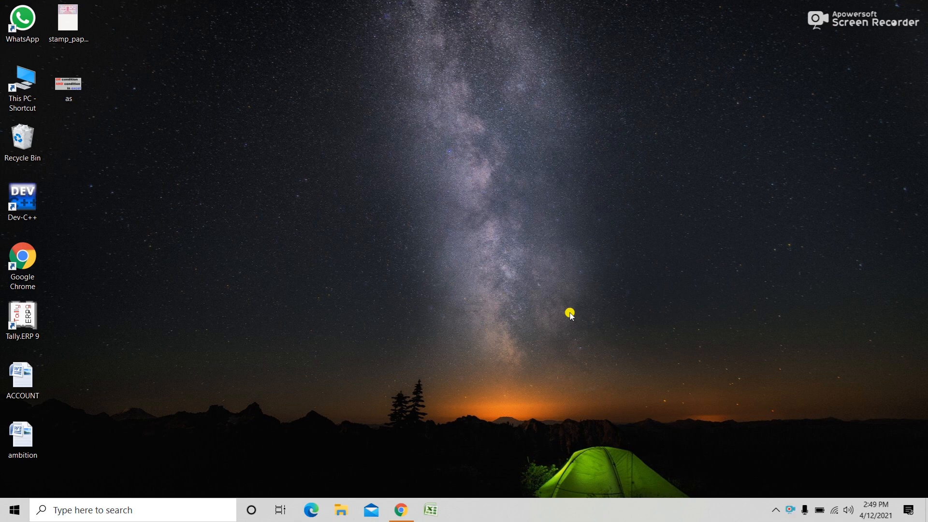
- Open Excel and enlarge every column and row of the blank worksheet to make large cells
click(432, 511)
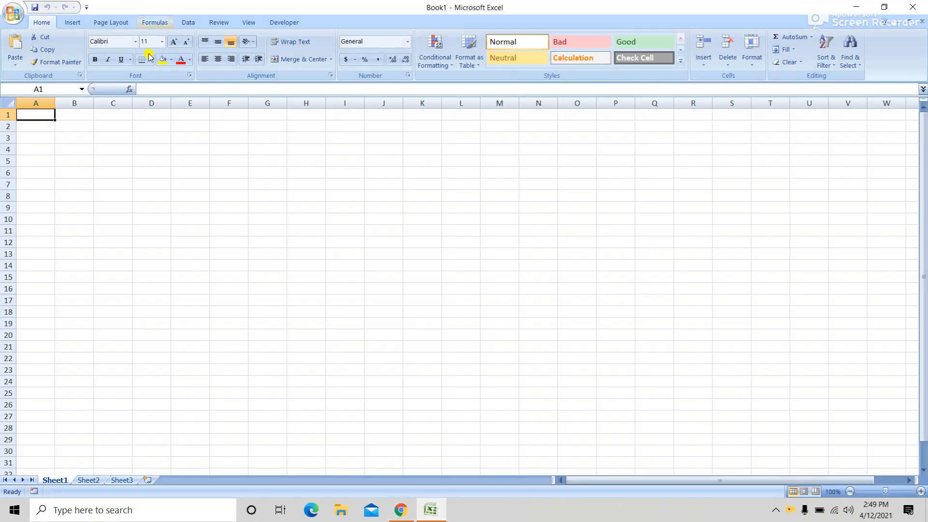
click(8, 103)
drag(52, 106, 84, 105)
drag(9, 120, 14, 136)
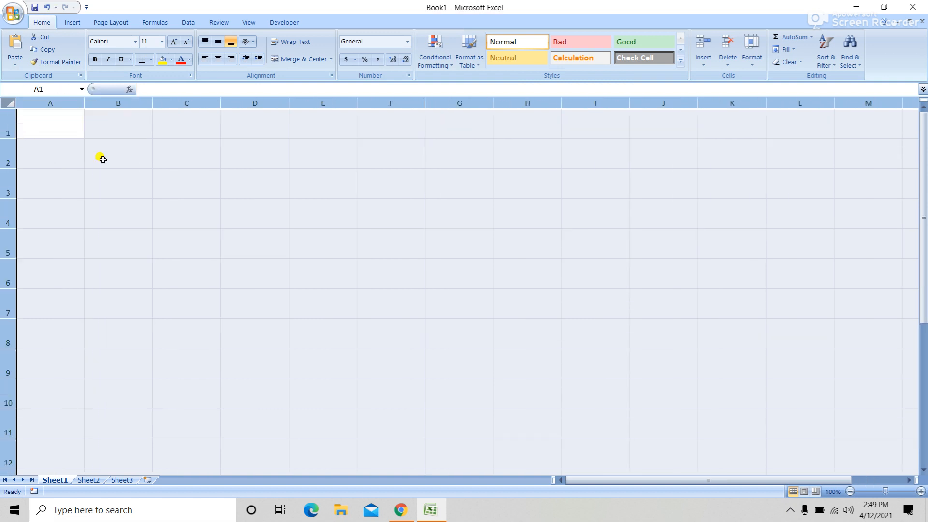
drag(222, 103, 238, 102)
click(327, 186)
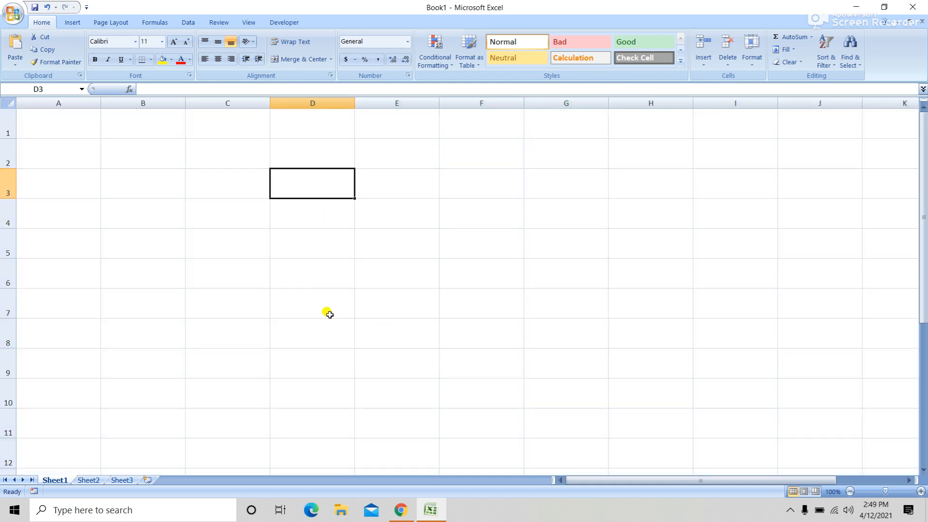
text(math)
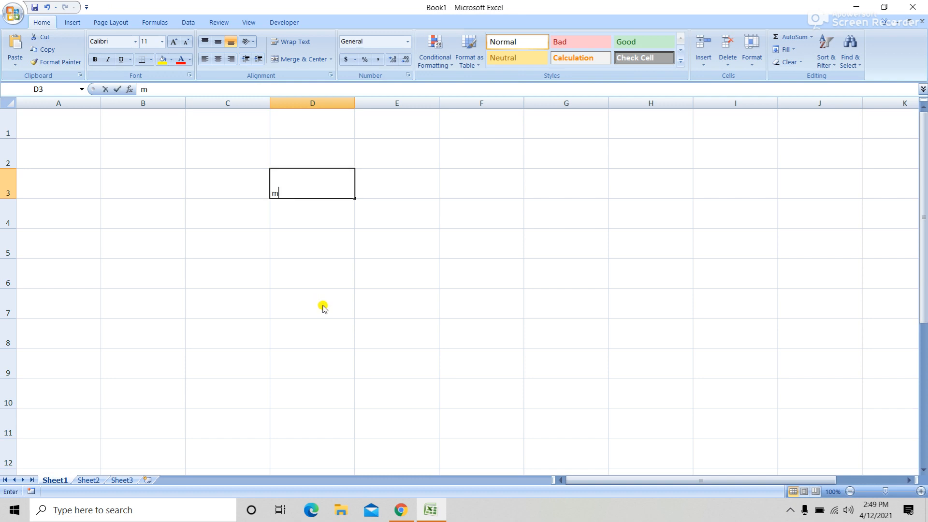
key(BackSpace)
key(BackSpace)
key(BackSpace)
key(BackSpace)
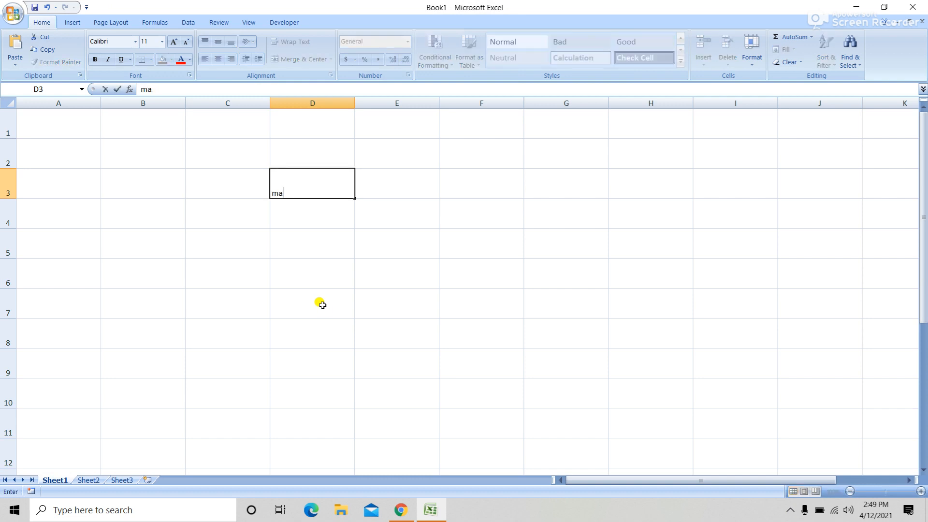
click(147, 181)
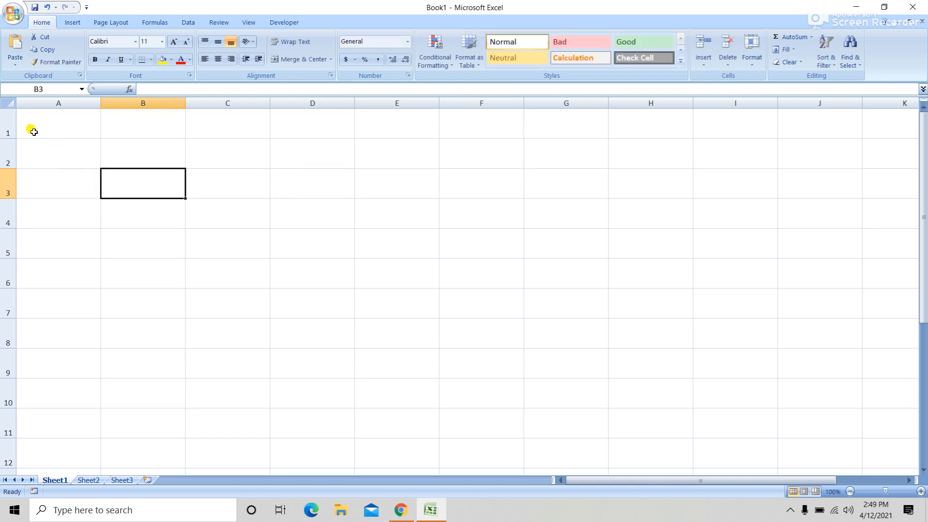
- Centre all cells of the worksheet horizontally and vertically and turn on text wrapping
click(8, 101)
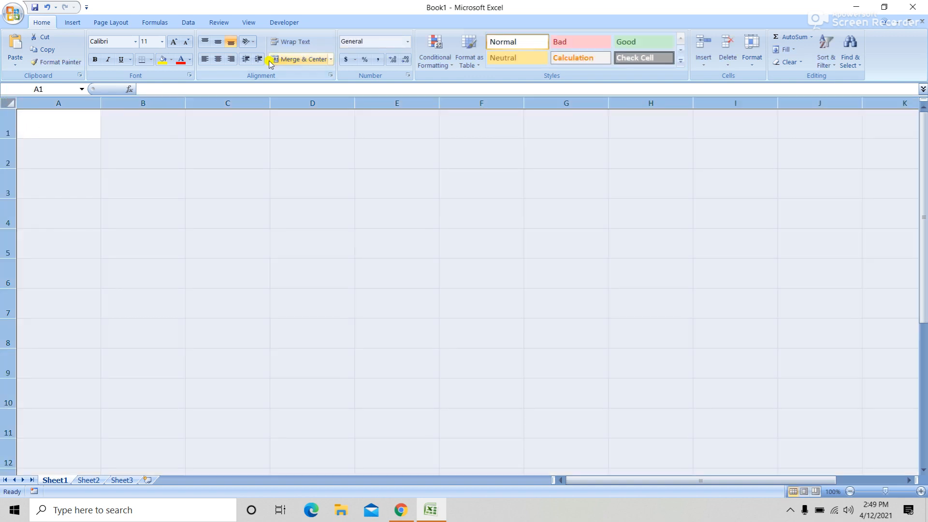
click(218, 59)
click(218, 42)
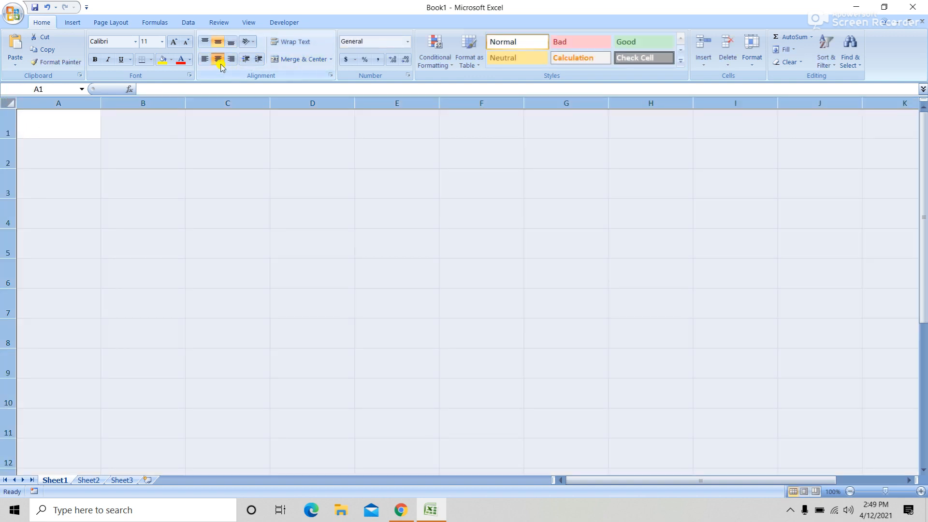
click(291, 41)
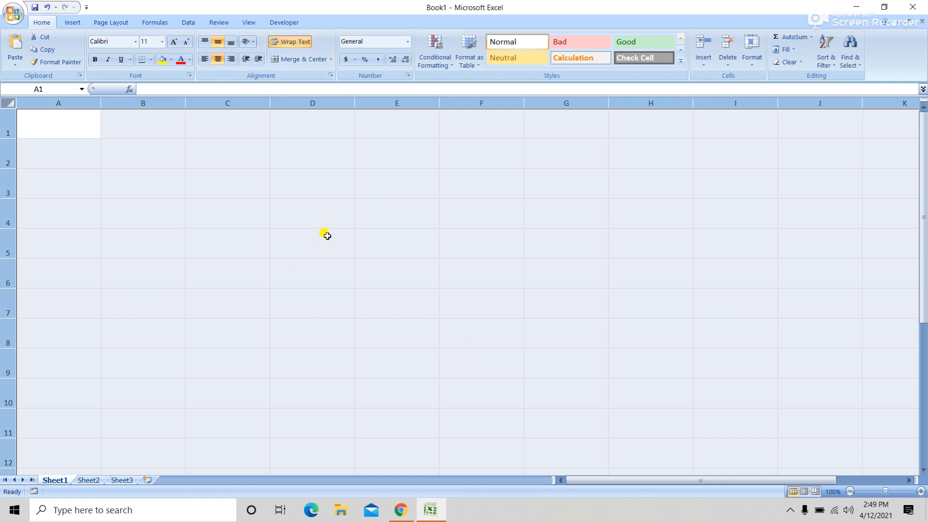
- Enter the subject headings MATH in D4 and PHY in E4
click(323, 217)
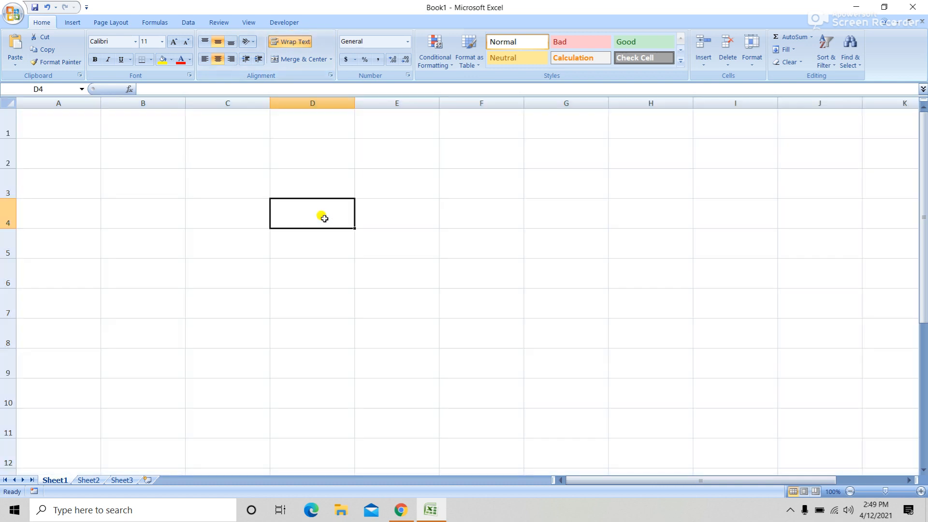
text(M)
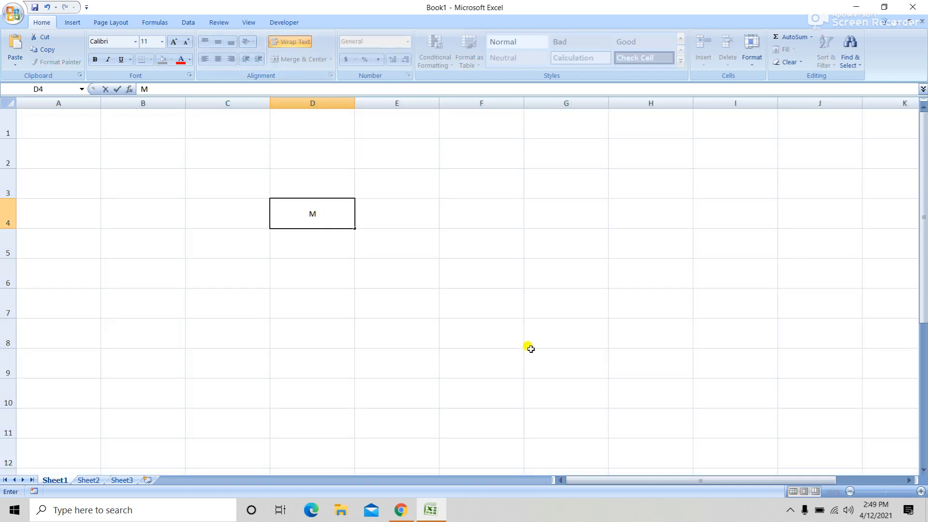
text(ATH)
key(Tab)
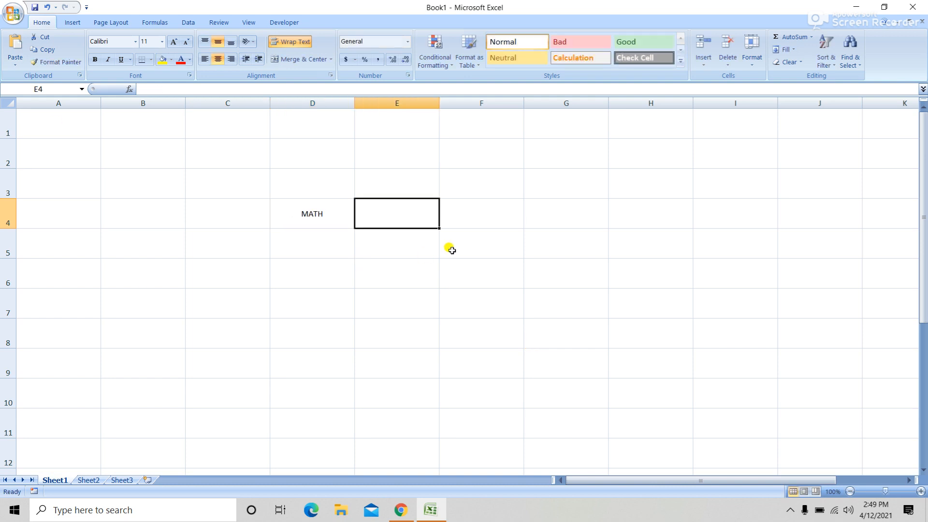
text(PHY)
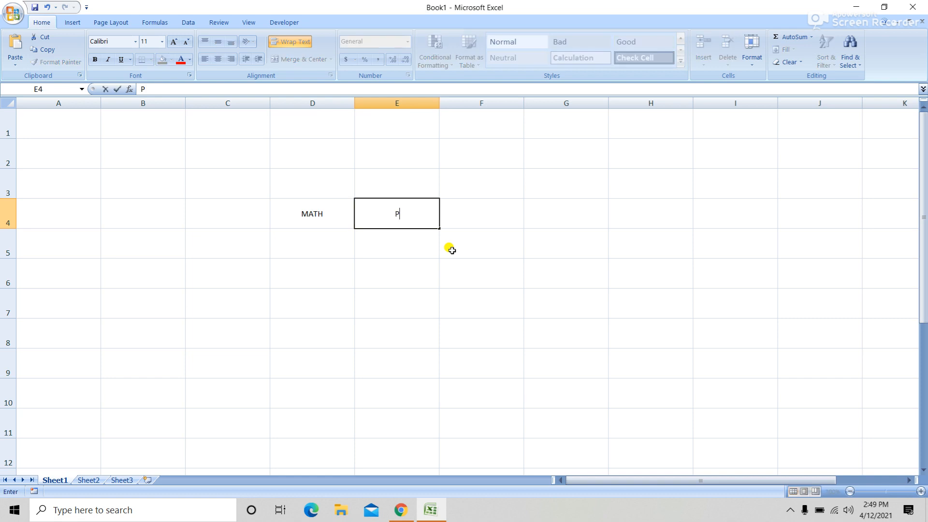
- Enter the marks 80 in D5 under MATH and 20 in E5 under PHY
click(320, 241)
text(80)
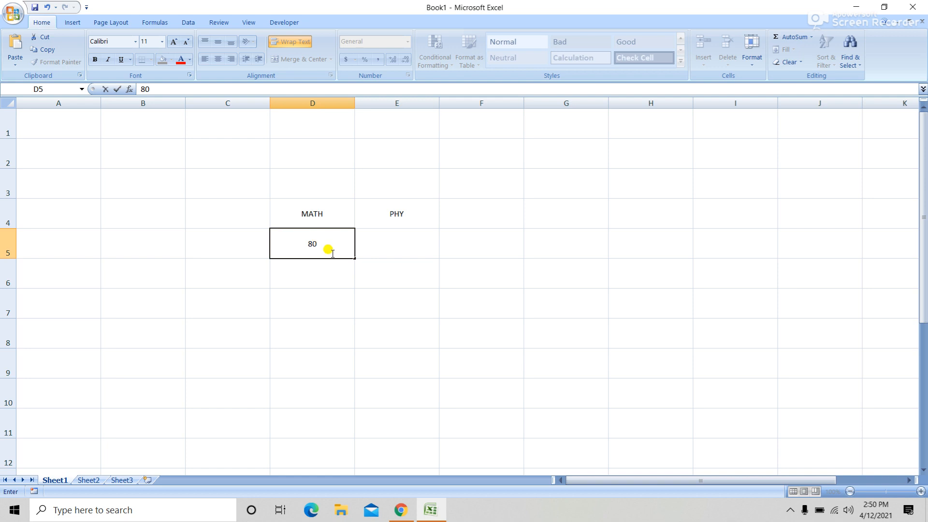
click(416, 238)
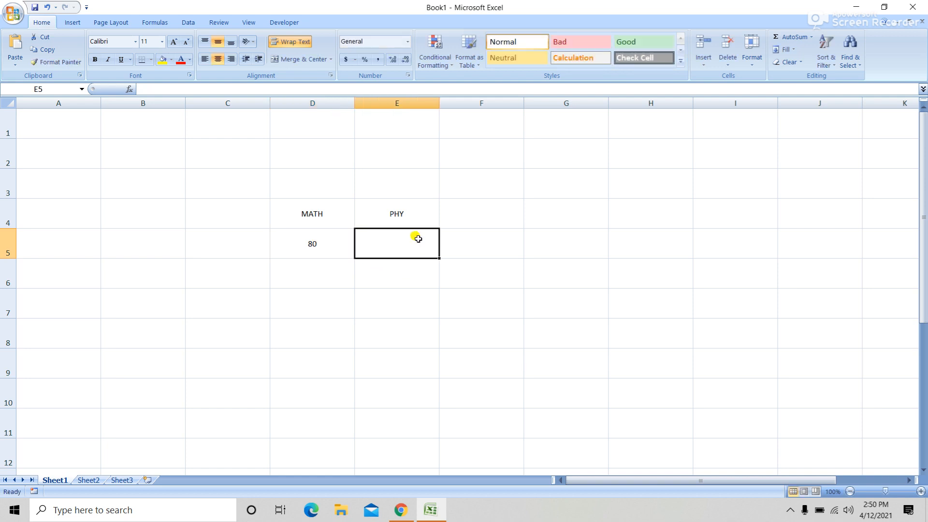
text(20)
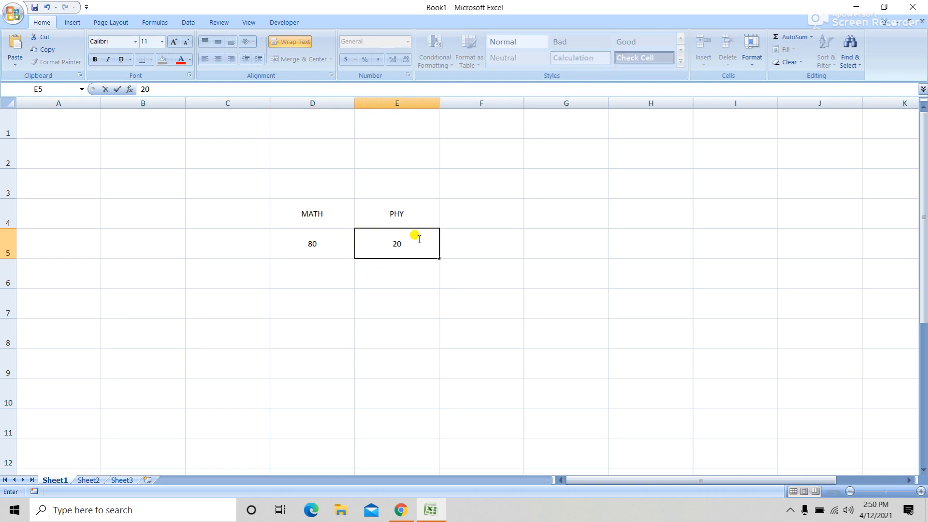
click(513, 218)
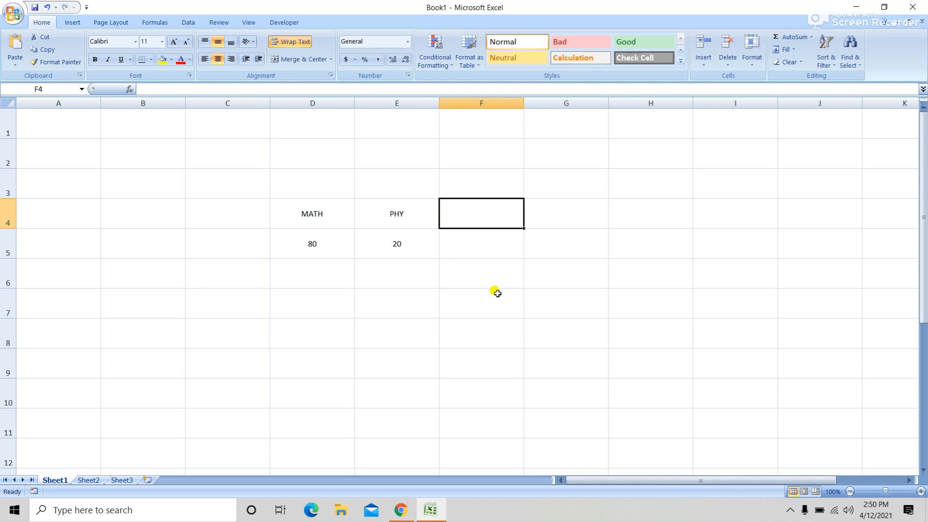
- Merge and centre D3:E3 above the subject headings and enter the title OR CONDITION
drag(350, 190, 376, 183)
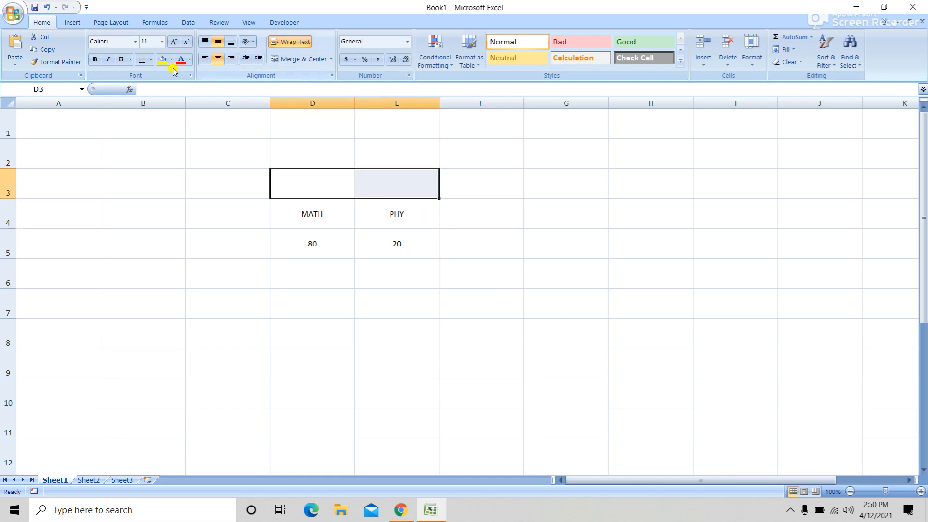
click(297, 62)
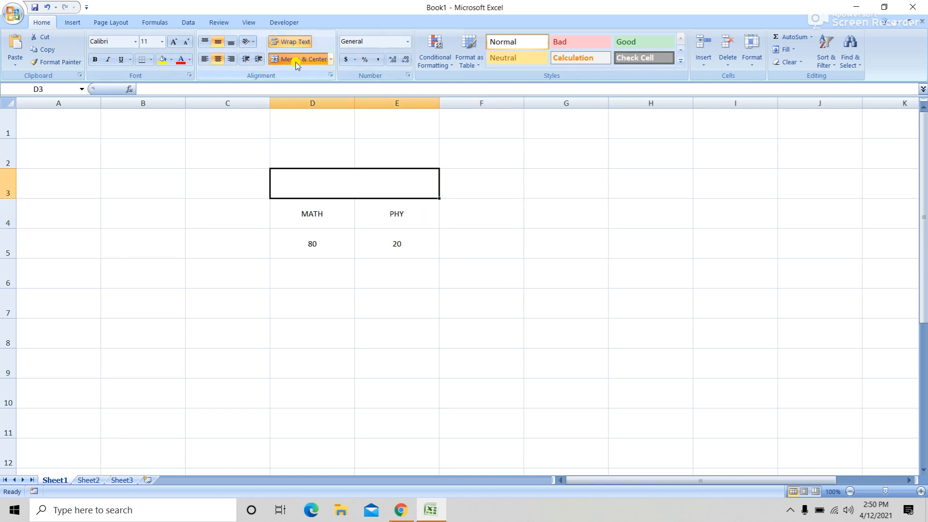
text(OR)
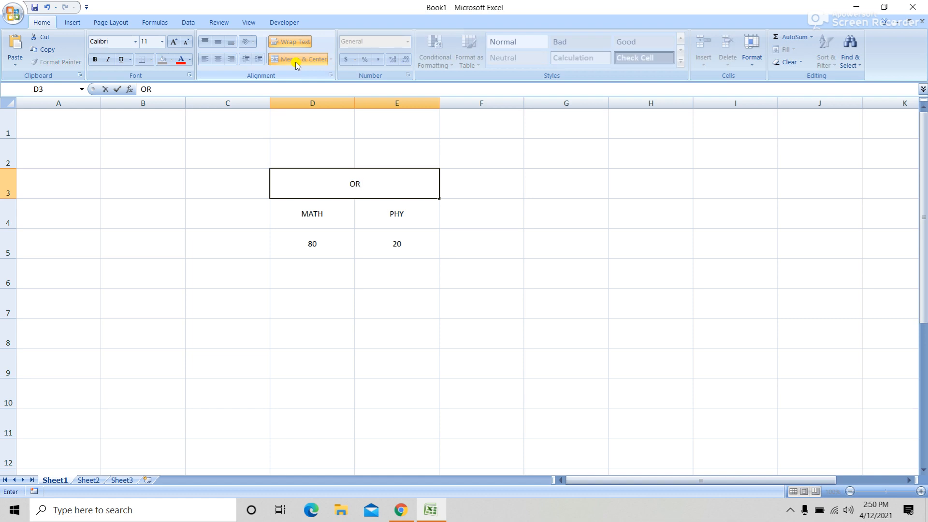
text( CONDITION)
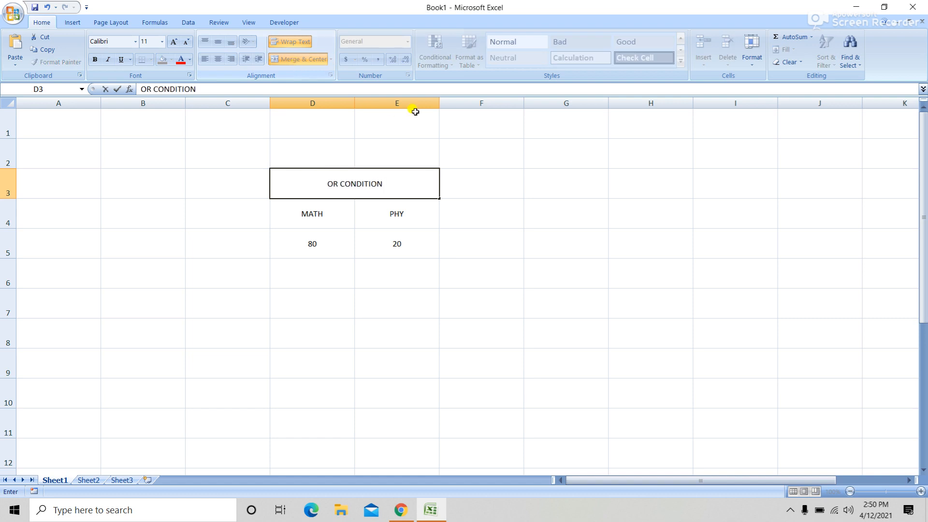
click(466, 256)
- Enter the heading PASS/FAIL in F4, beside the PHY heading
click(504, 209)
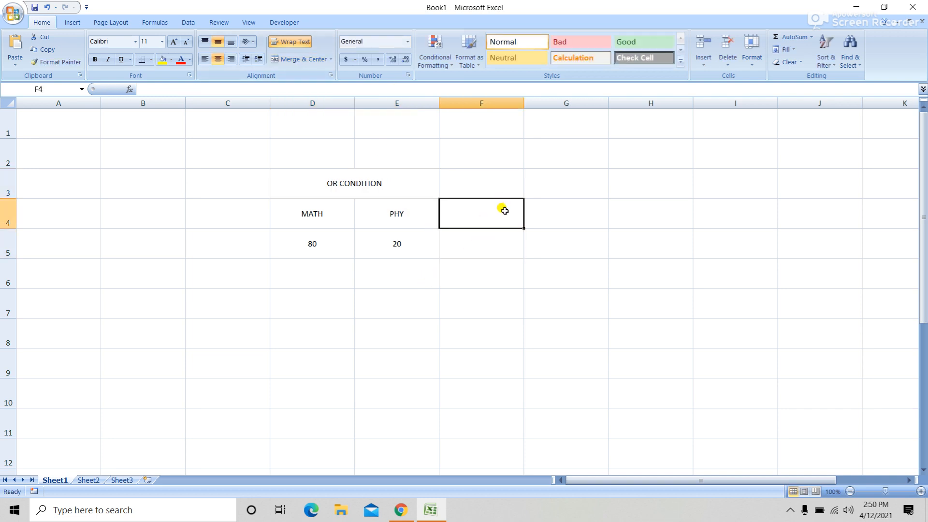
text(PASS)
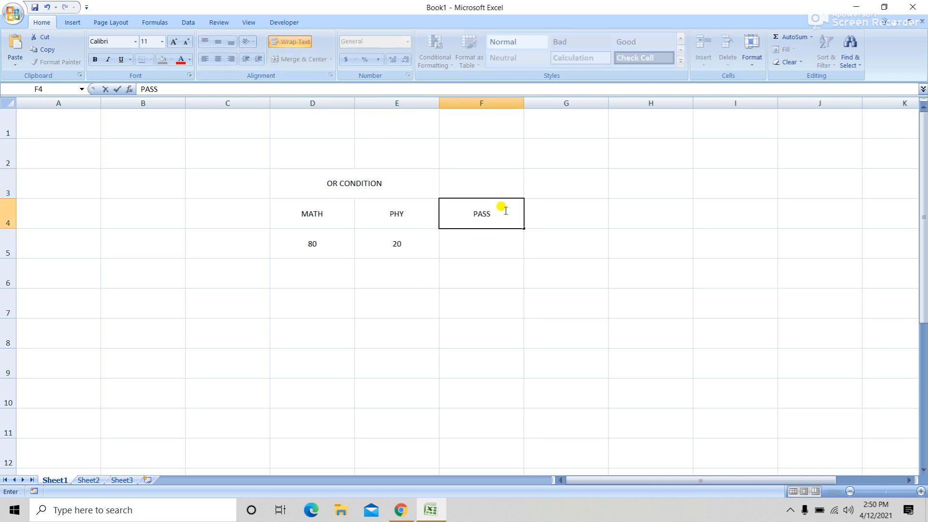
text(/FAIL)
key(Return)
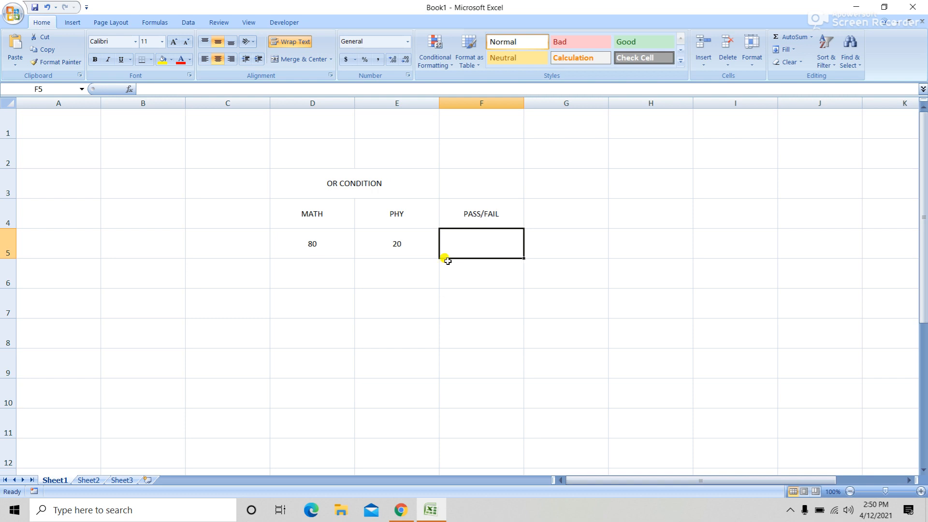
drag(318, 257, 362, 247)
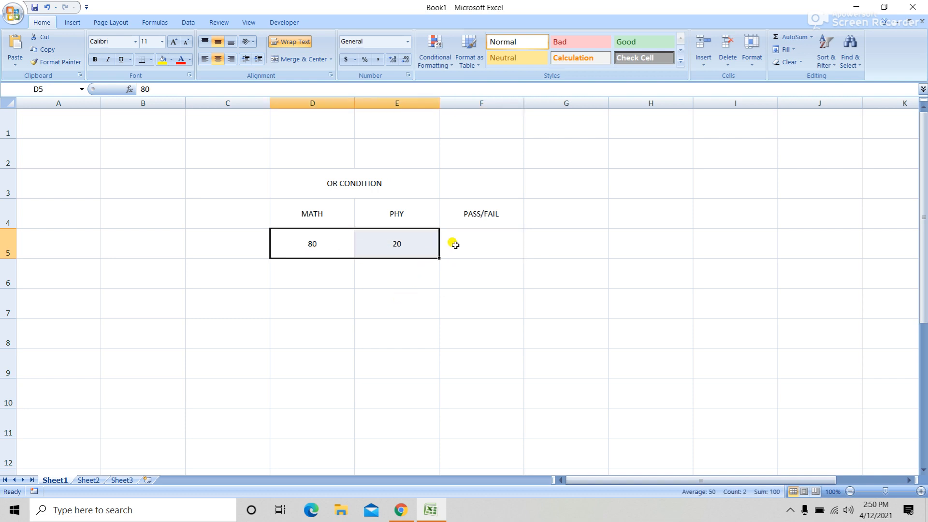
click(485, 237)
click(372, 245)
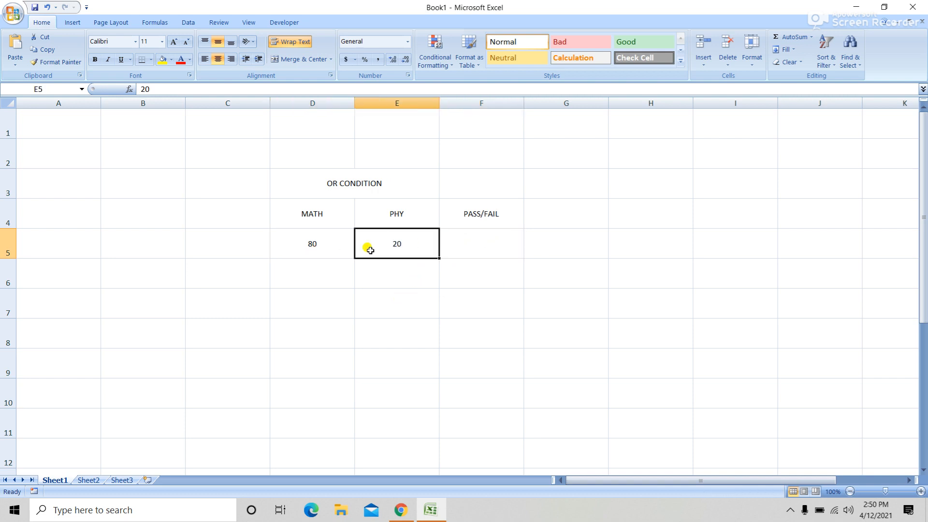
drag(307, 247, 376, 250)
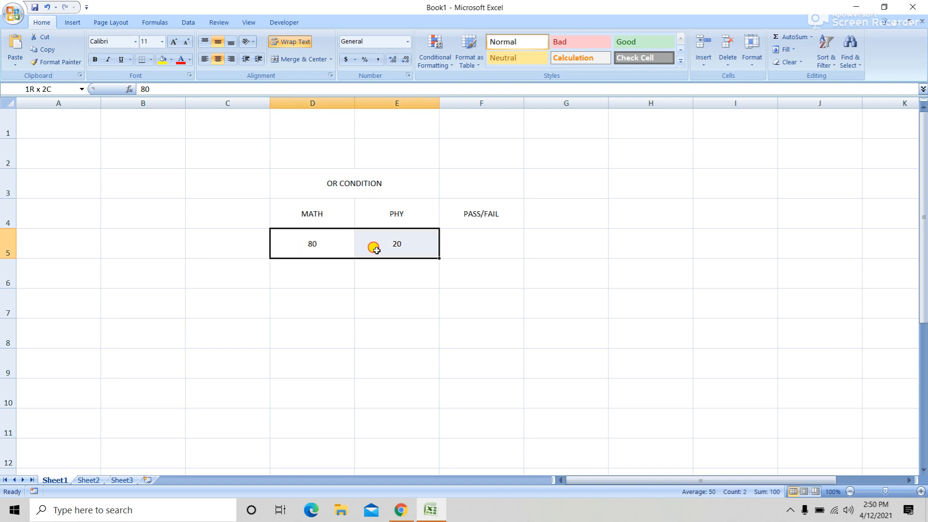
- Enter the formula =OR(D5>=30,E5>=30) in F5 under PASS/FAIL to test the MATH and PHY marks
click(488, 246)
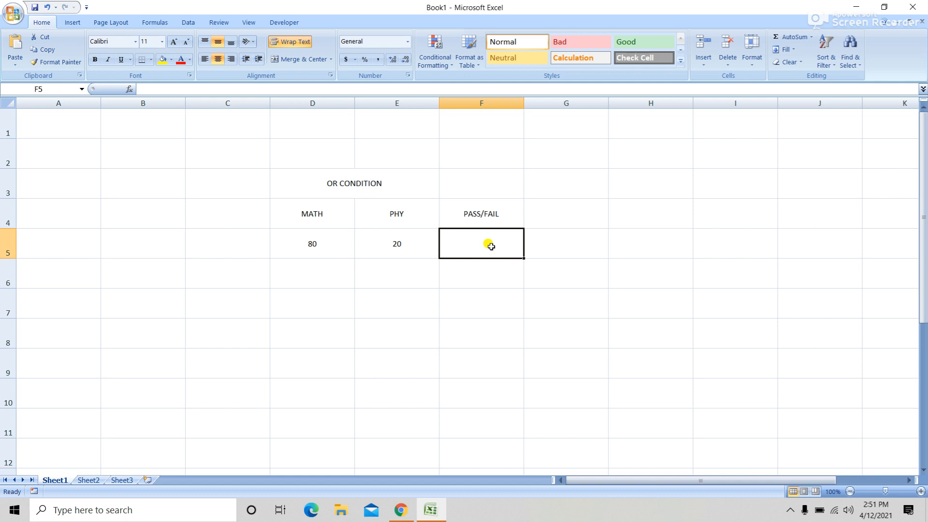
text(=OR)
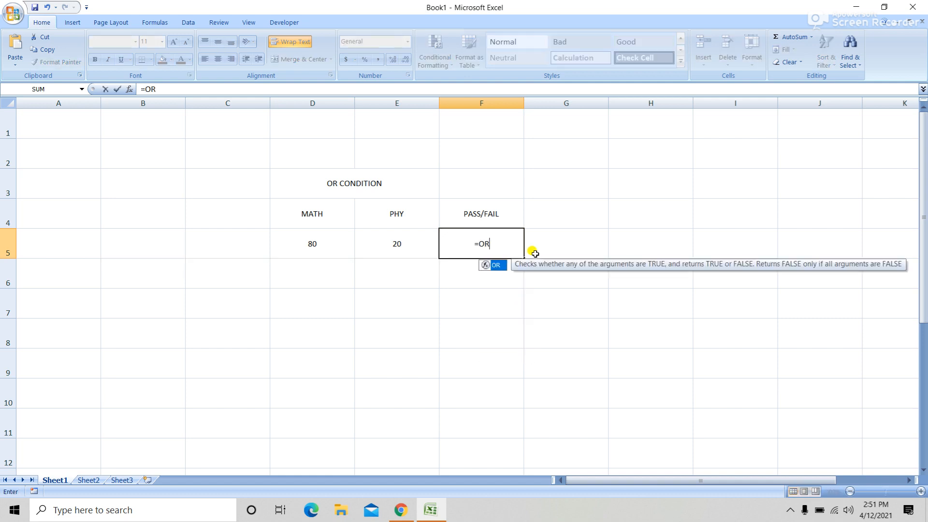
text(()
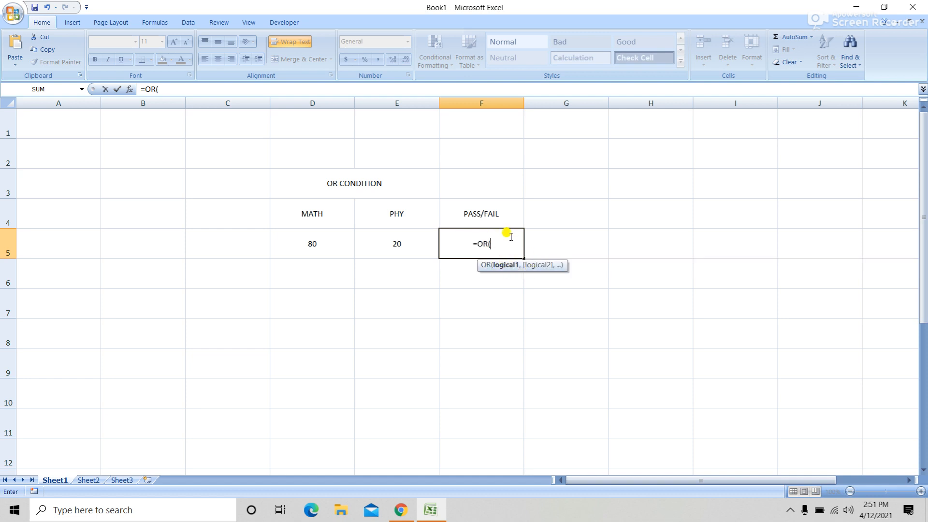
click(340, 248)
text(>=)
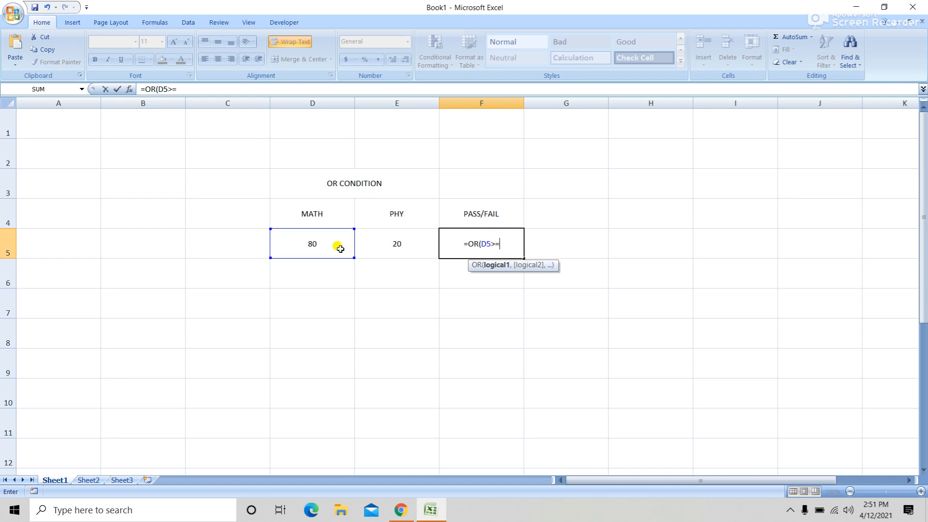
text(30)
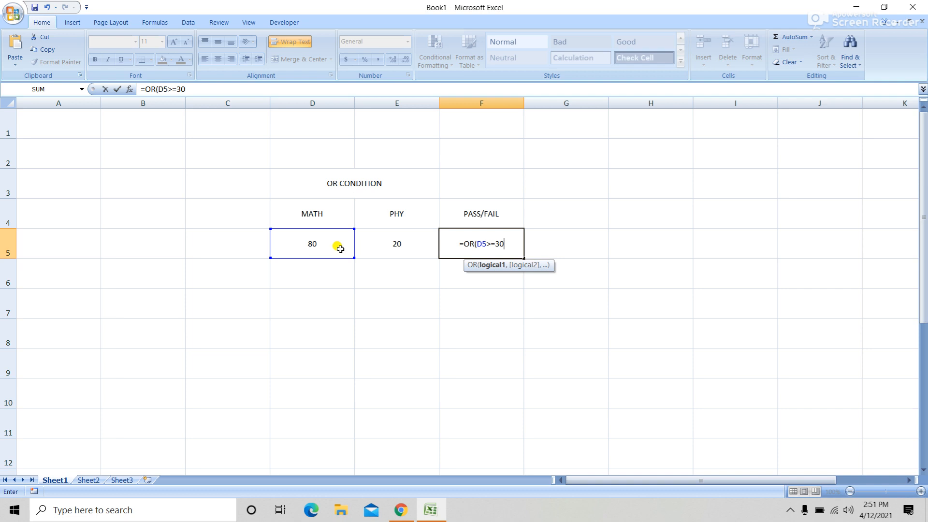
text(,)
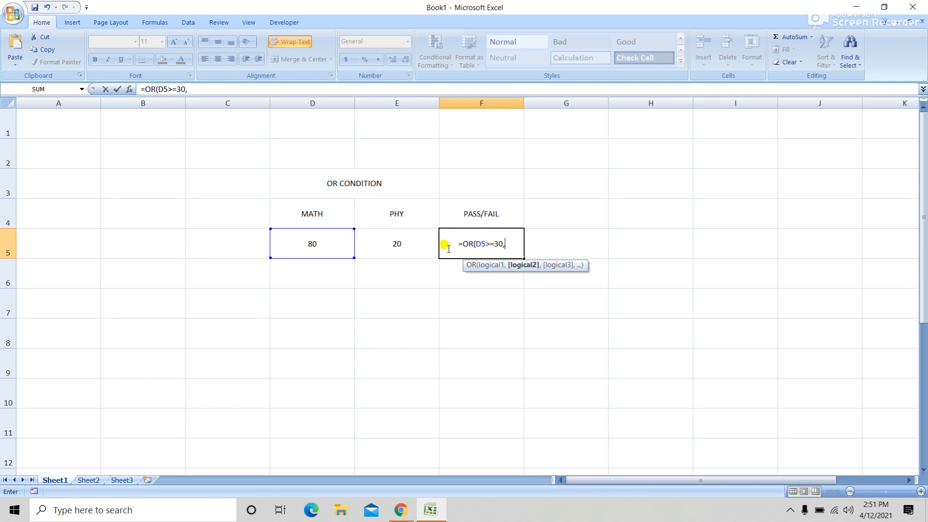
click(398, 245)
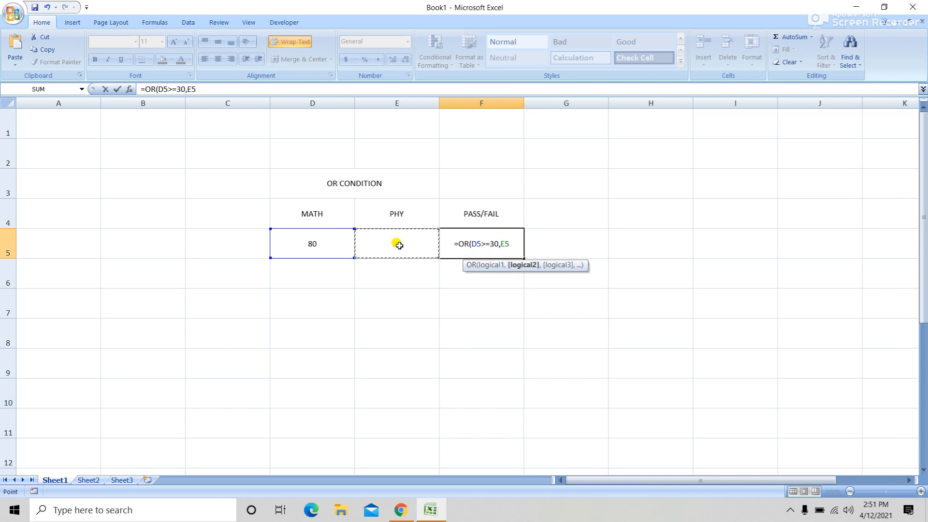
text(>)
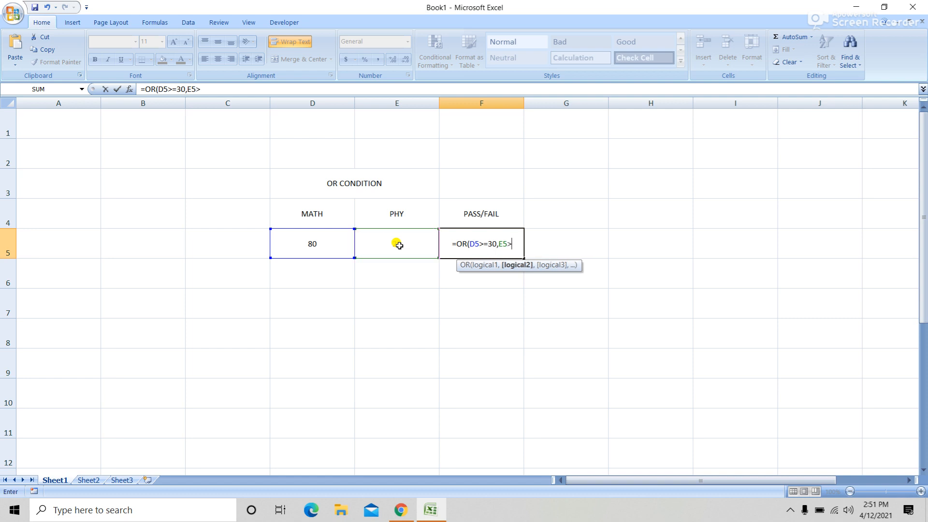
text(=30)
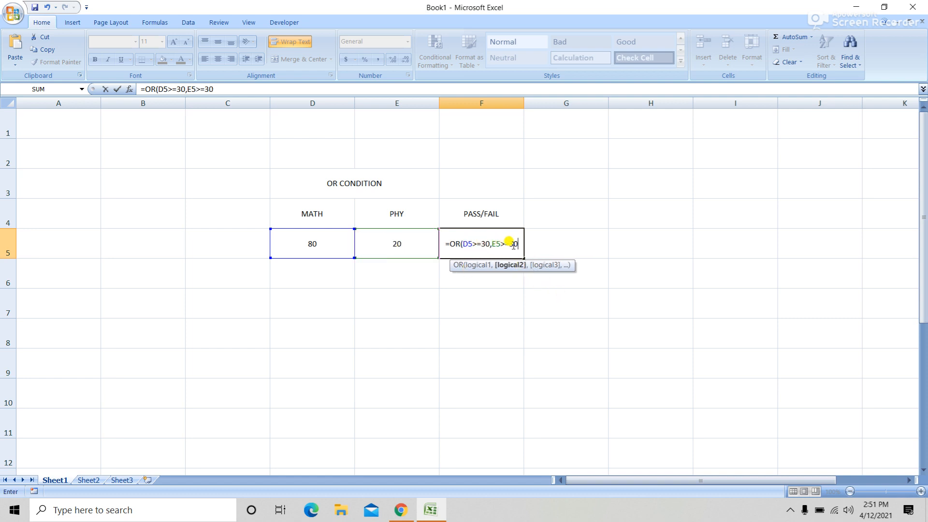
text())
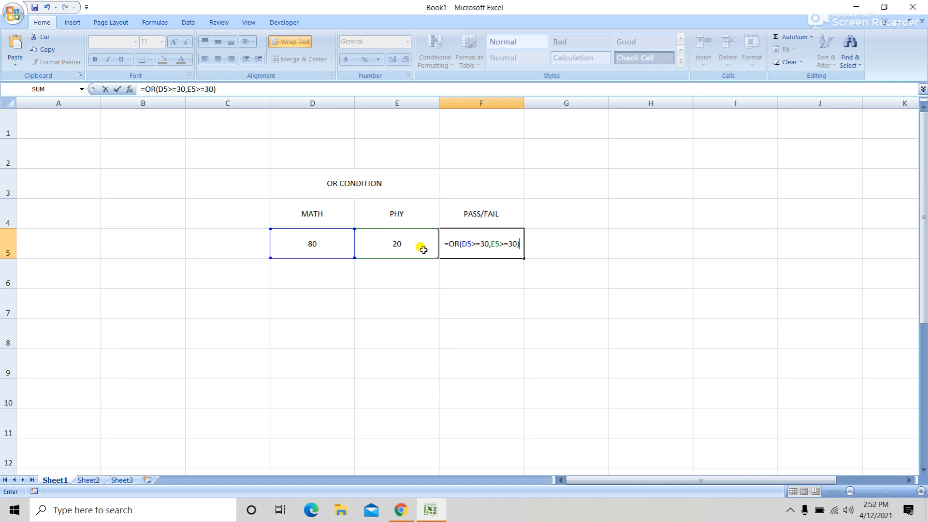
key(Return)
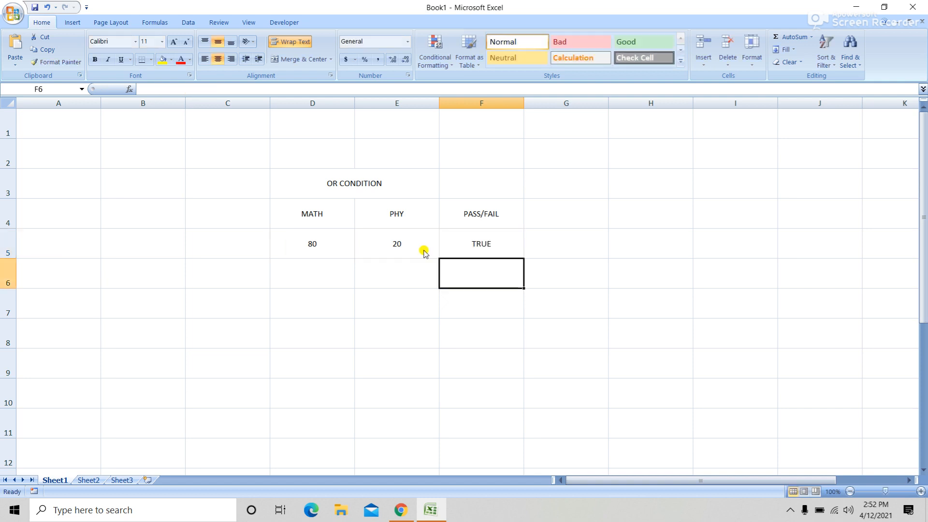
click(489, 243)
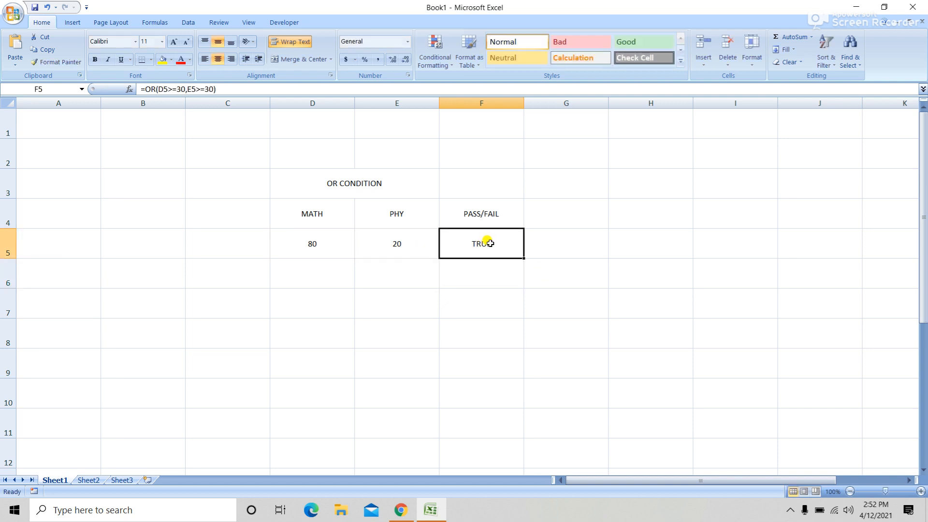
- Test the OR formula by setting the MATH mark in D5 to 20 and the PHY mark in E5 to 95
click(319, 247)
text(20)
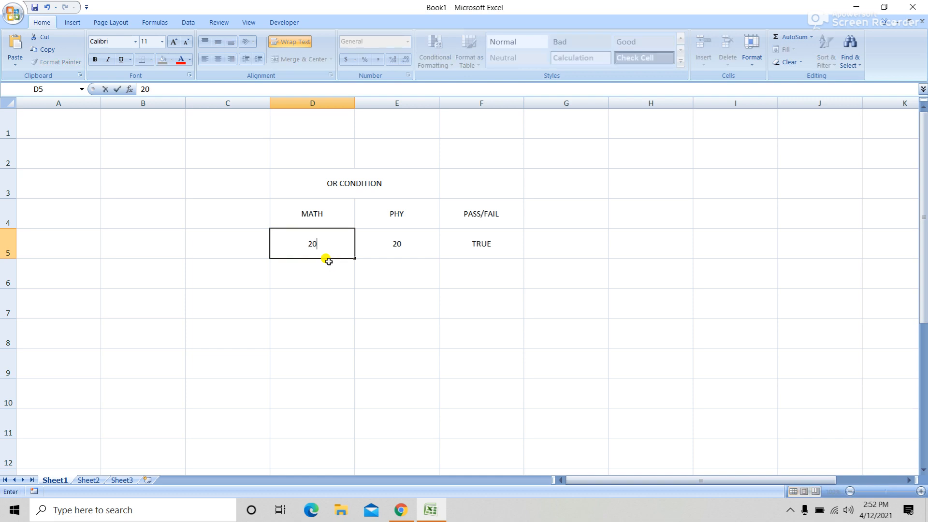
click(390, 269)
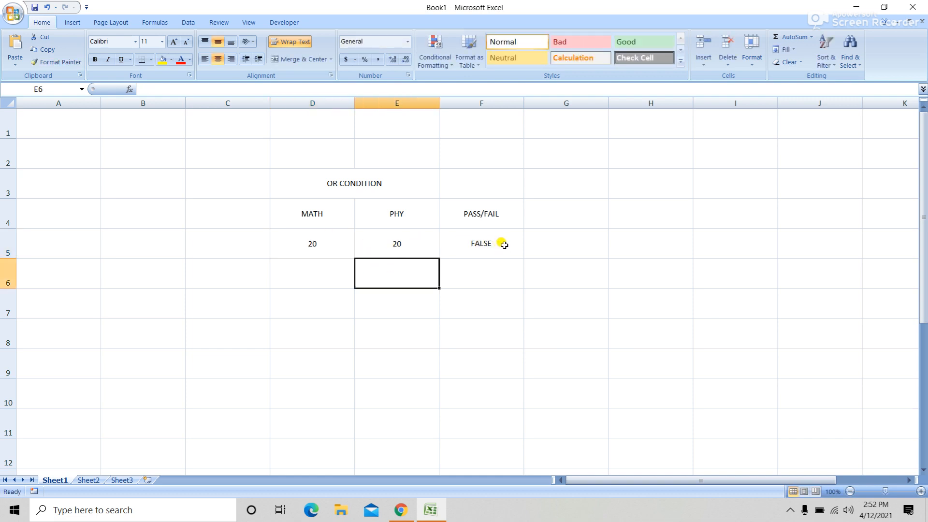
click(410, 245)
text(95)
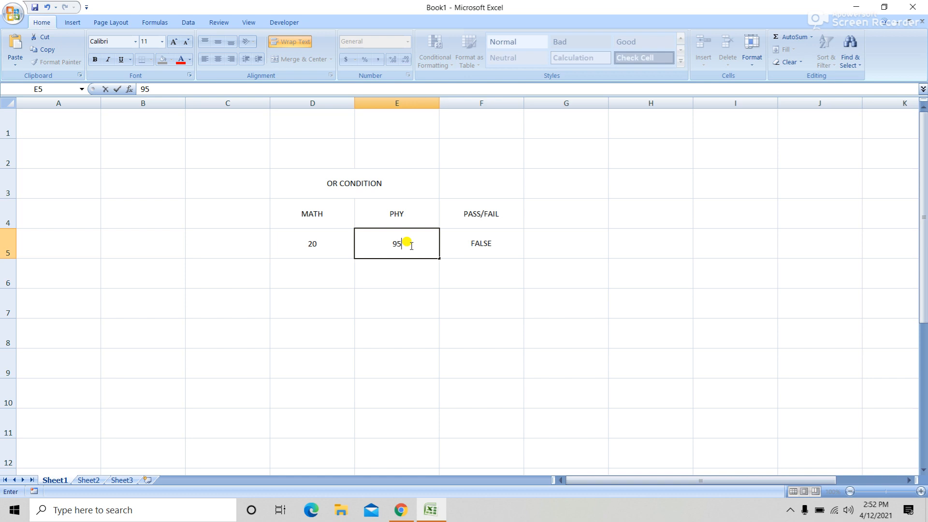
key(Return)
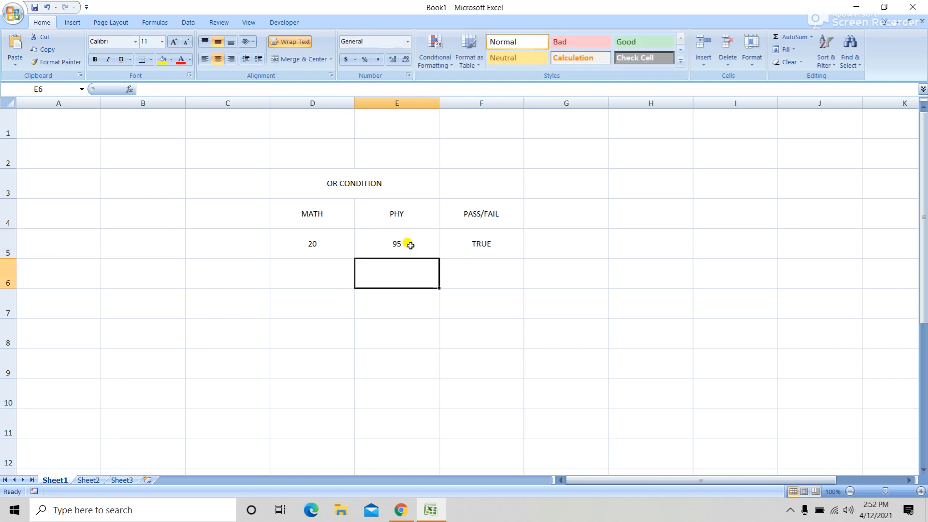
- Wrap the OR formula in F5 in an IF function, making it =IF(OR(D5>=30,E5>=30),"PASS","FAIL")
double_click(484, 244)
click(447, 243)
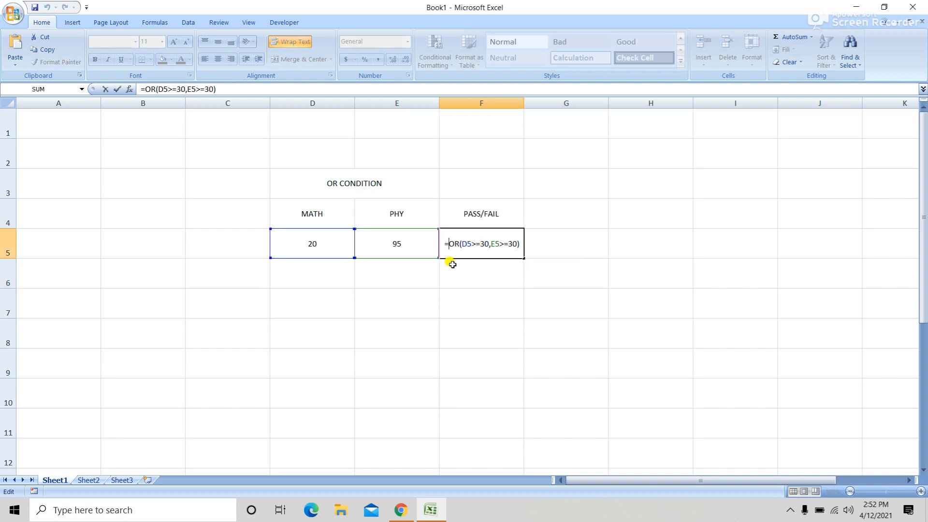
text(IF)
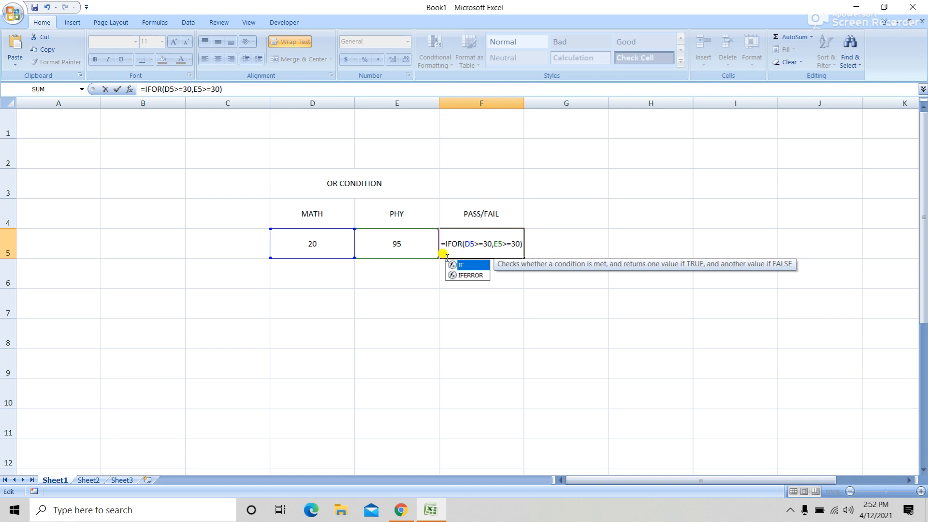
text(()
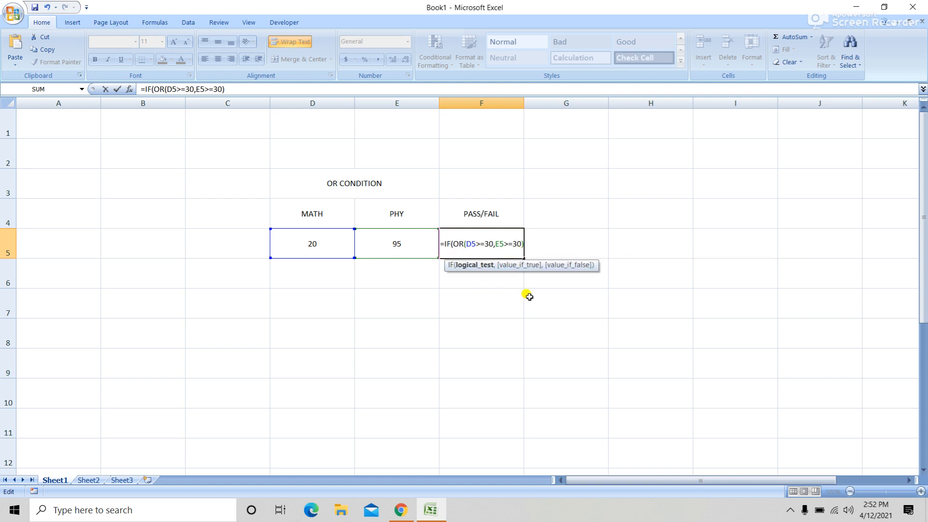
text(,)
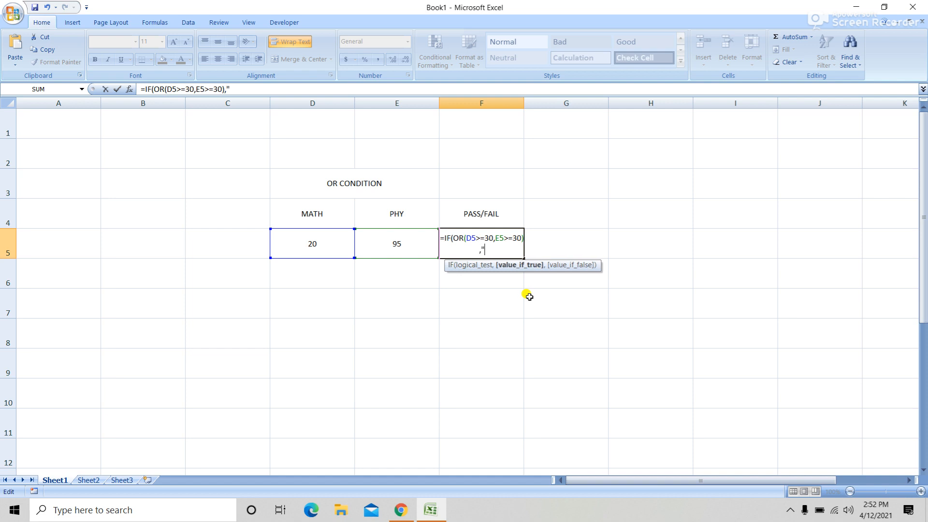
text("PASS","F)
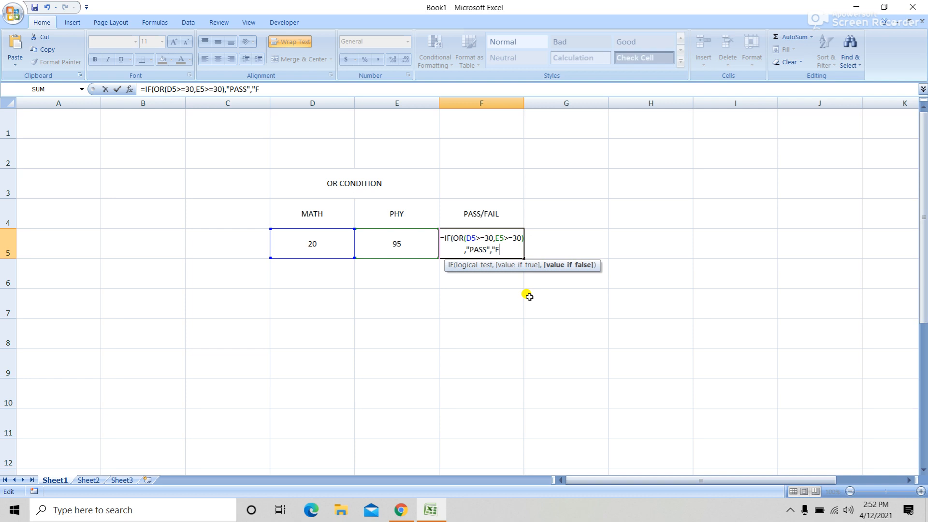
text(AIL"))
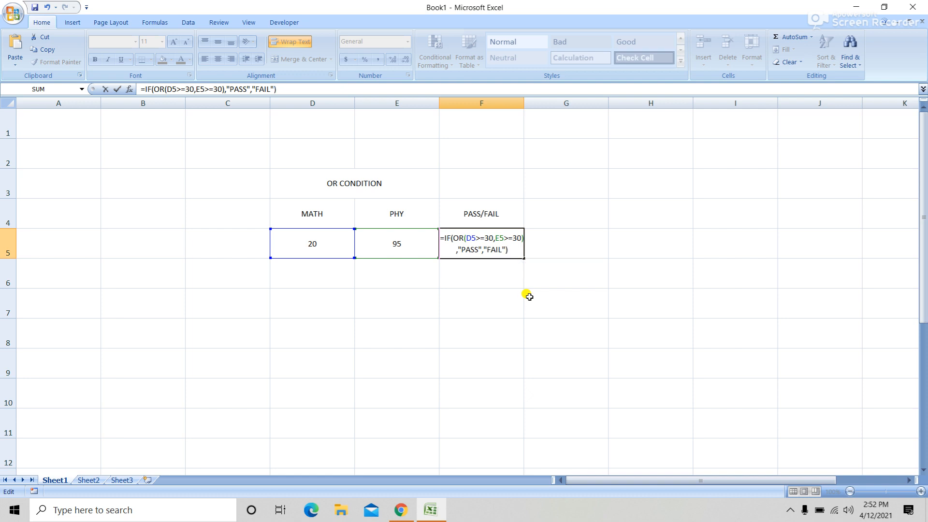
key(Return)
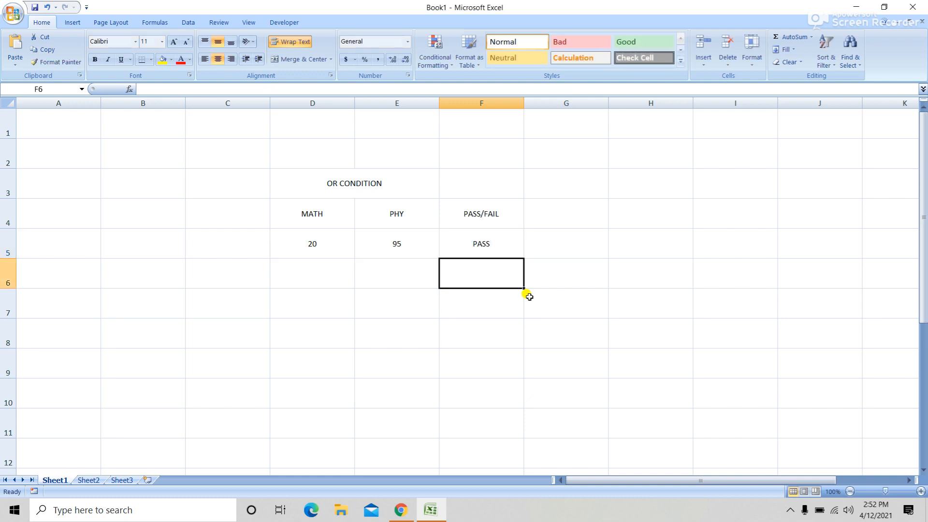
click(500, 246)
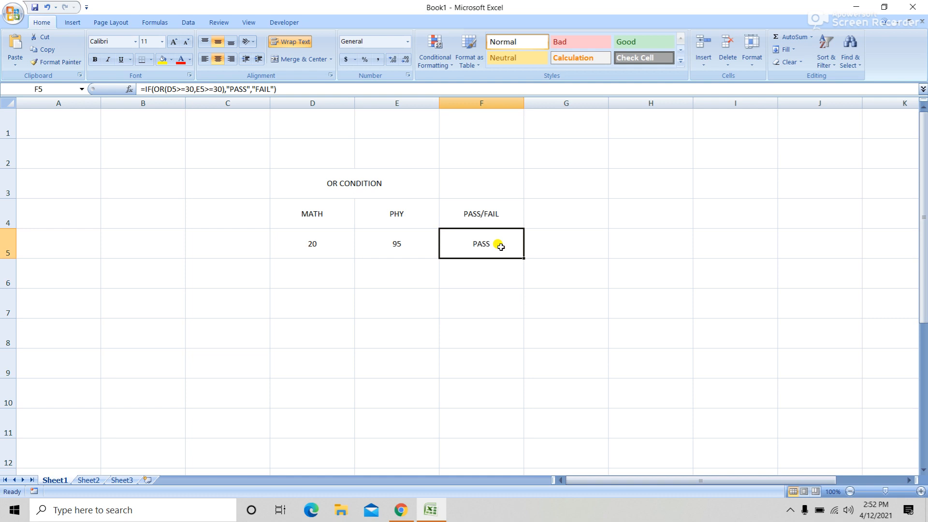
- Set the MATH mark in D5 to 85 and the PHY mark in E5 to 10
click(316, 243)
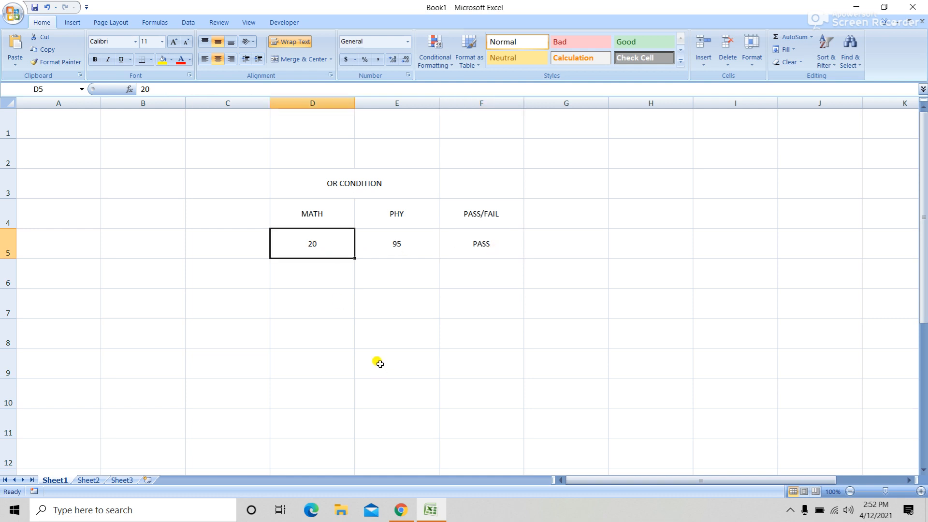
text(85)
key(Tab)
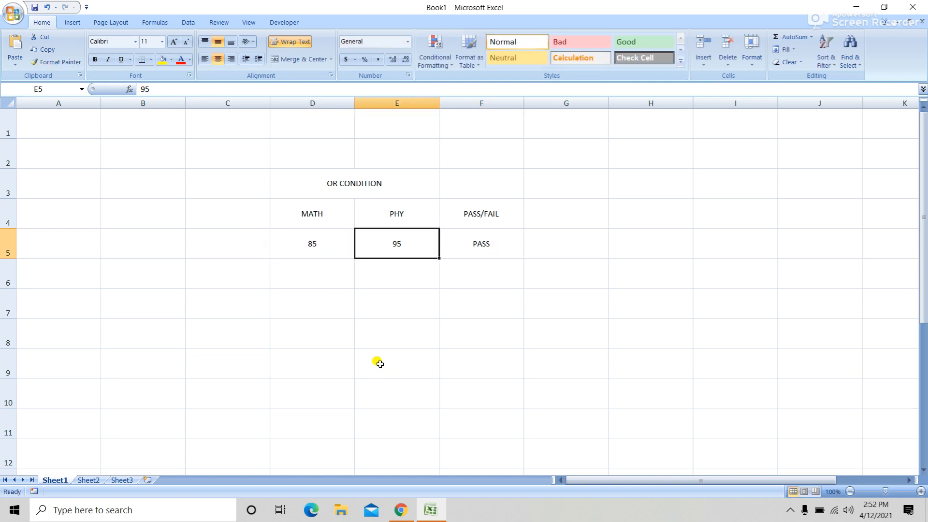
text(10)
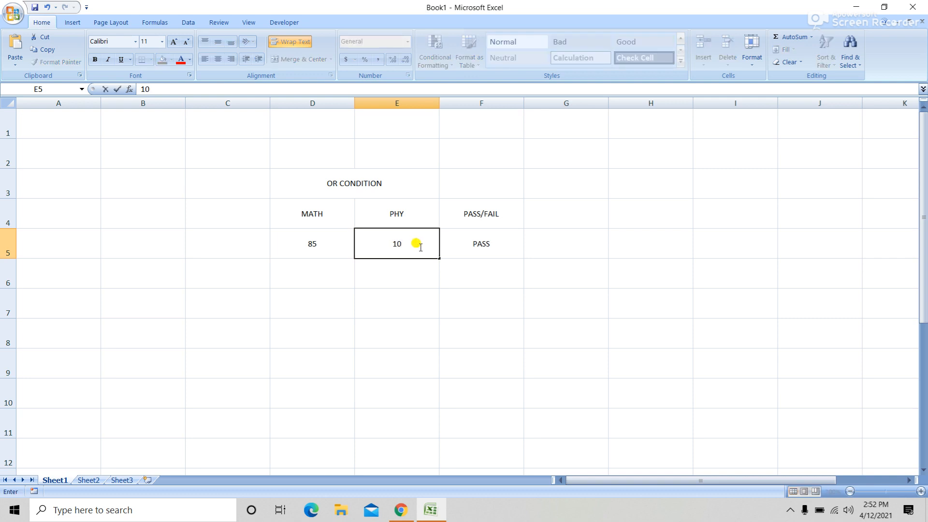
key(Return)
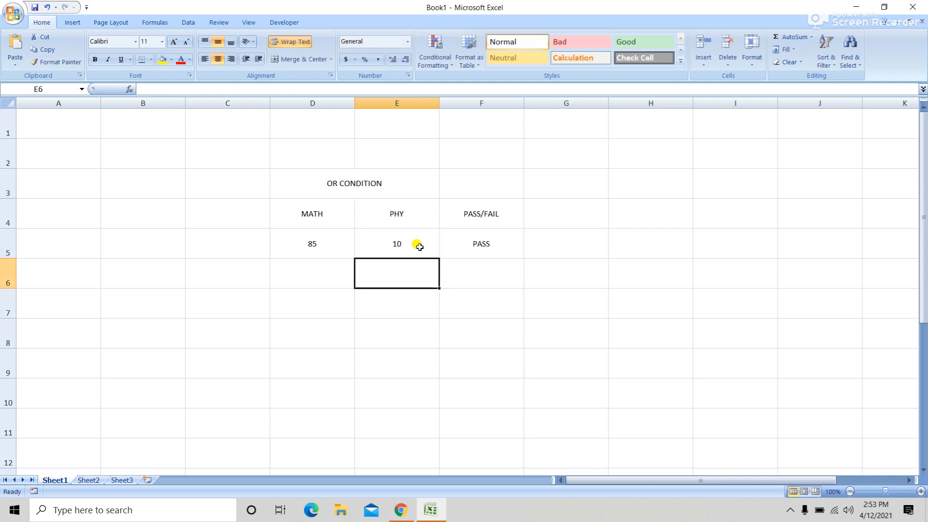
- Set the MATH mark in D5 to 10 and check the PASS/FAIL result in F5
click(331, 235)
text(10)
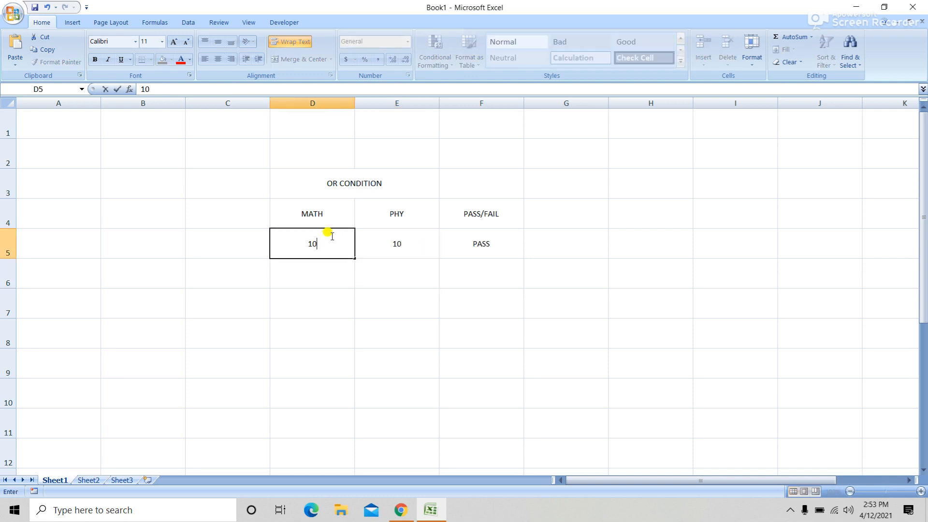
key(Tab)
click(503, 242)
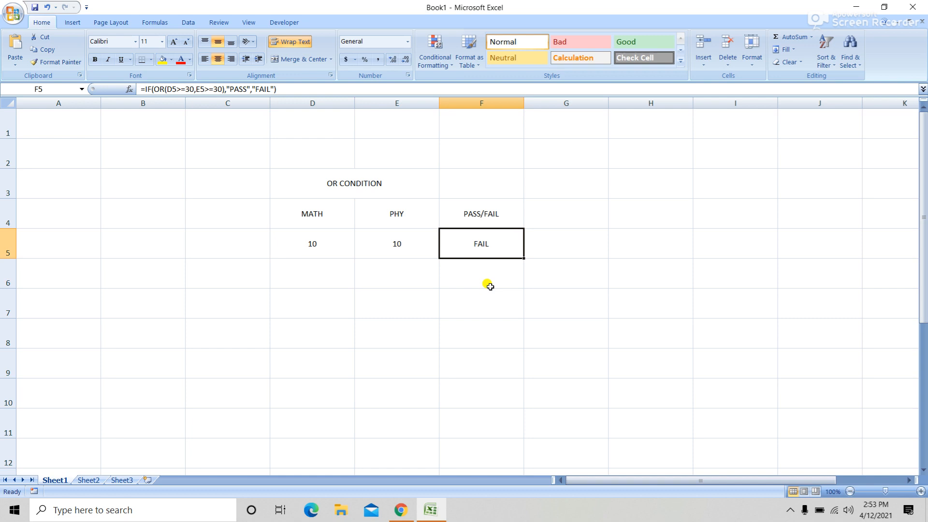
- Change the merged title above the subject headings to AND CONDITION
double_click(333, 181)
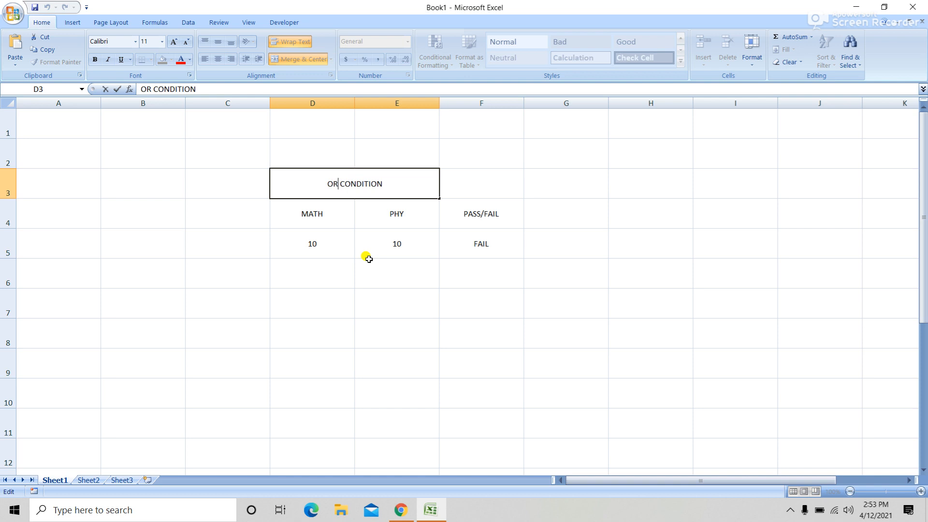
key(BackSpace)
key(BackSpace)
text(AND)
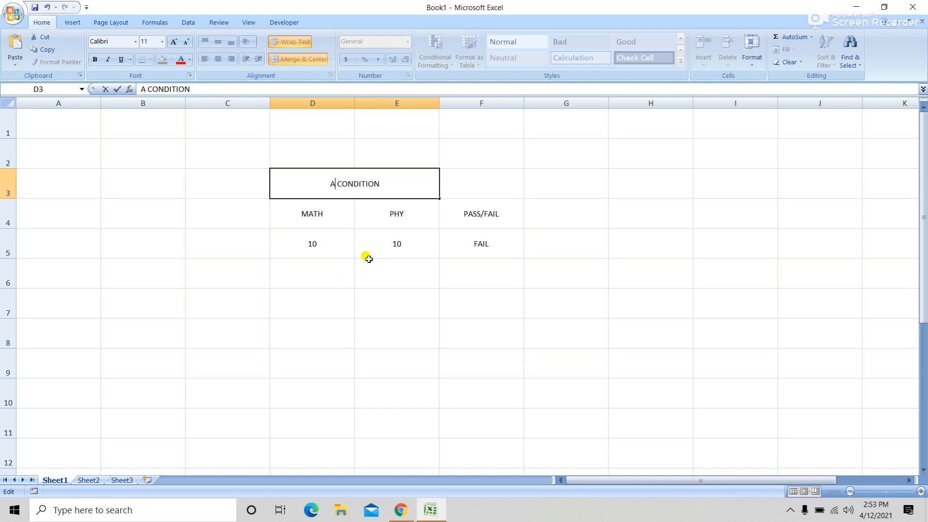
- Replace OR with AND in the F5 formula, making it =IF(AND(D5>=30,E5>=30),"PASS","FAIL")
double_click(481, 241)
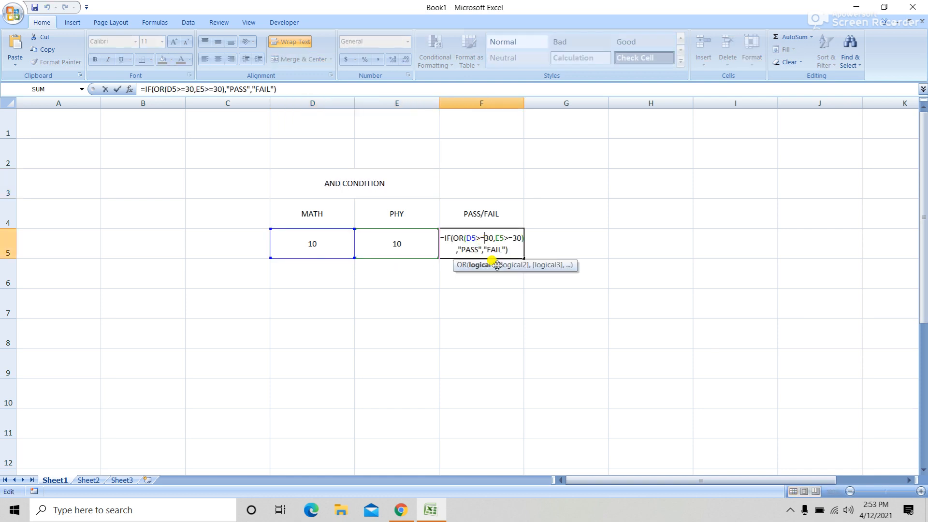
drag(463, 239, 452, 238)
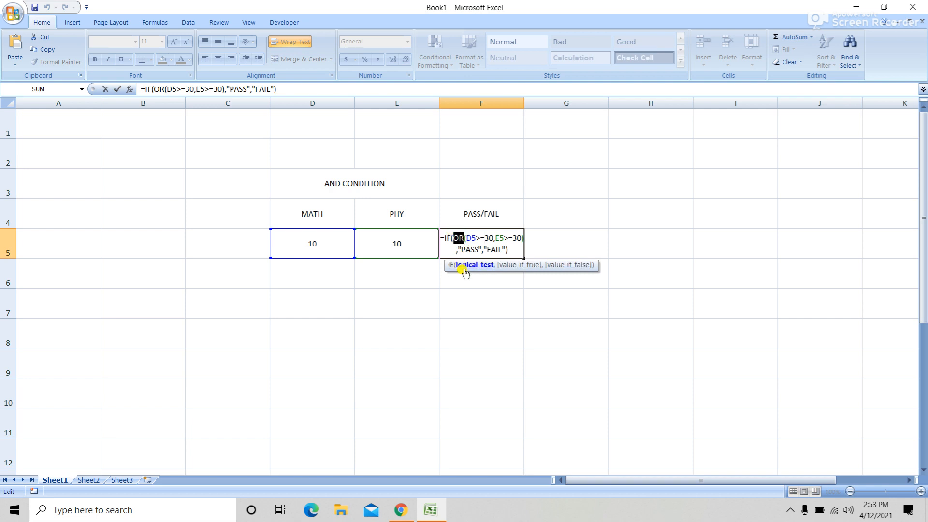
text(AND)
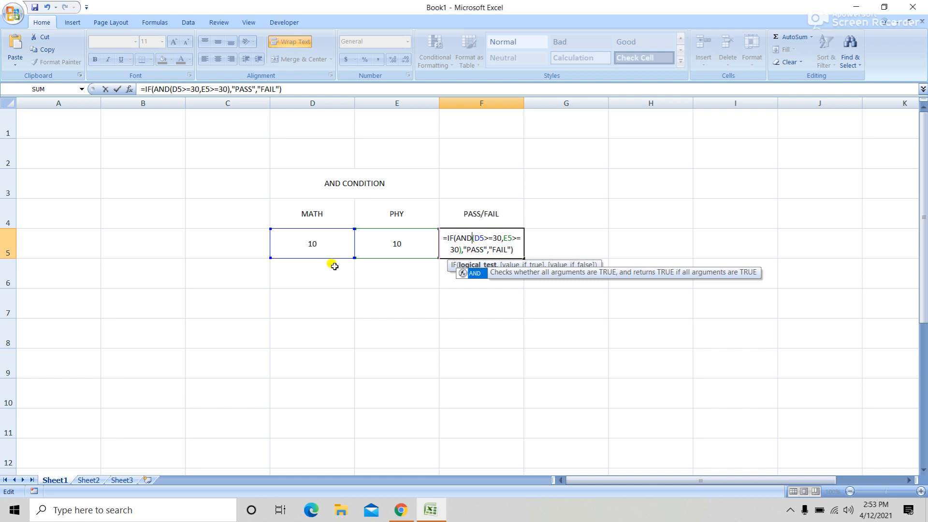
key(Return)
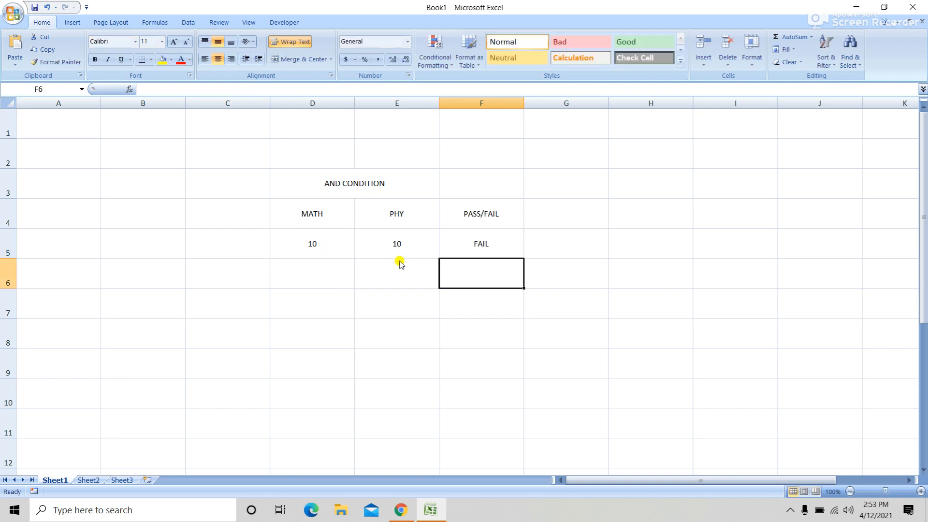
- Set the MATH mark in D5 to 98 and the PHY mark in E5 to 45
click(306, 243)
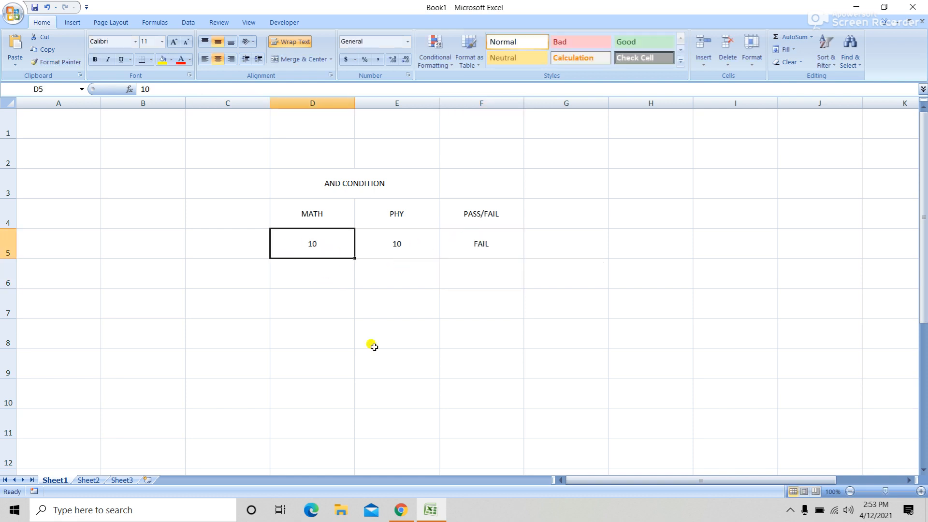
text(98)
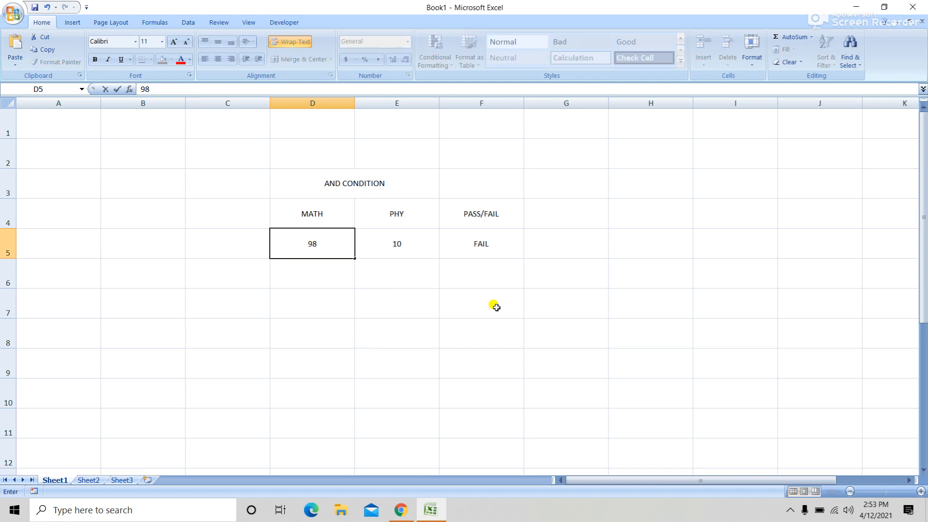
key(Return)
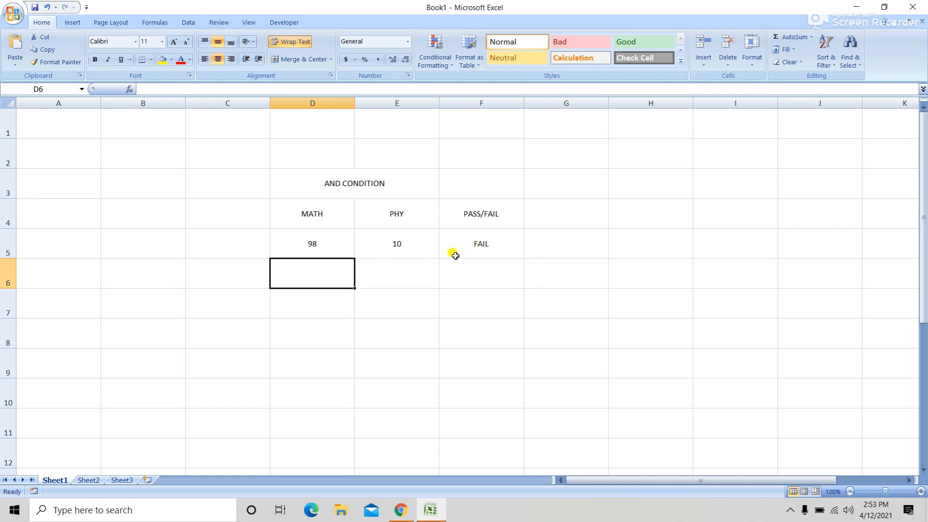
click(405, 243)
text(9)
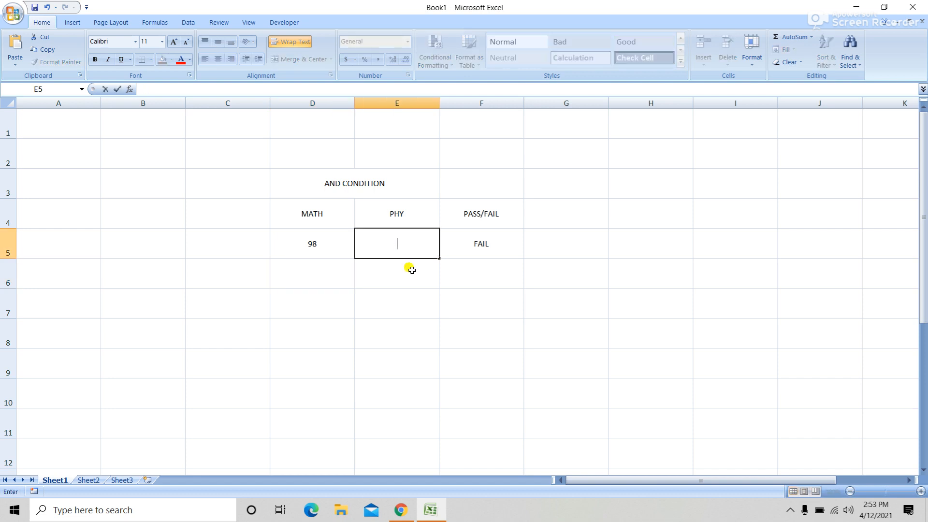
key(Return)
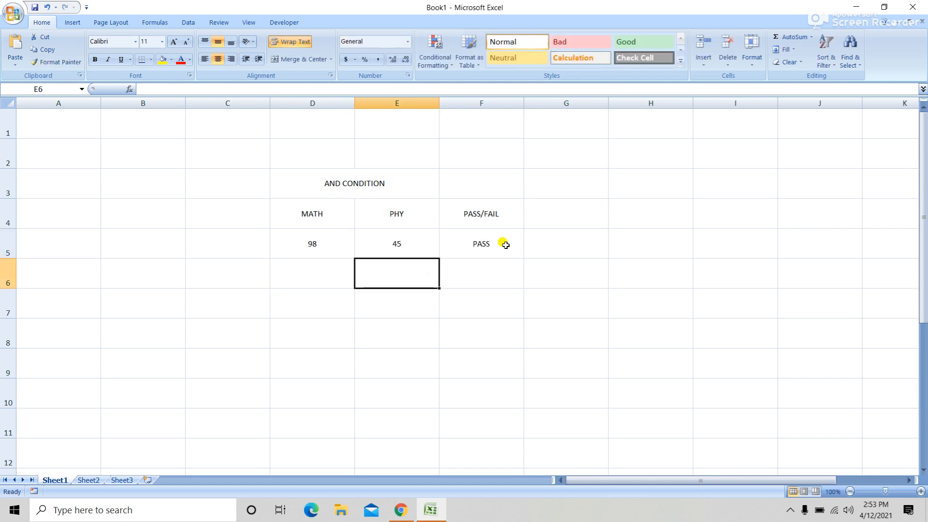
- Set the MATH mark in D5 to 10 to test the AND condition with one failing subject
click(324, 253)
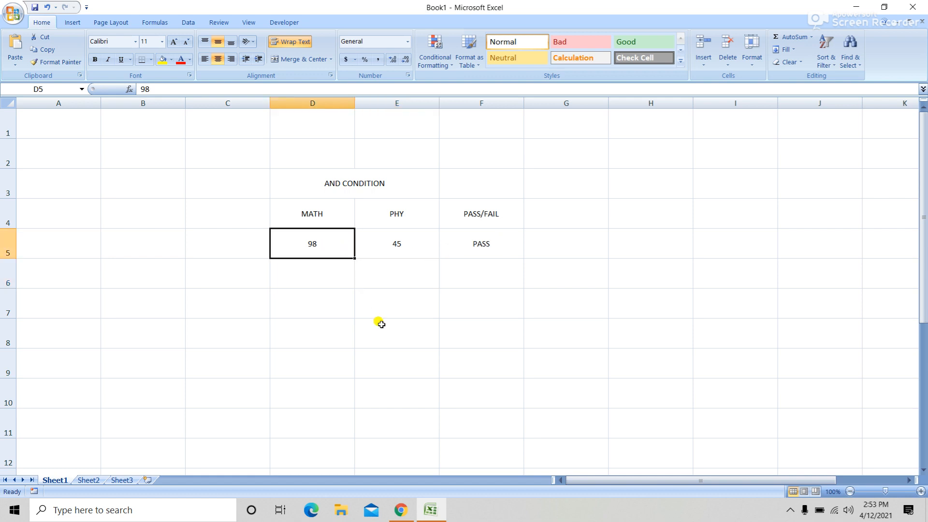
text(10)
key(Tab)
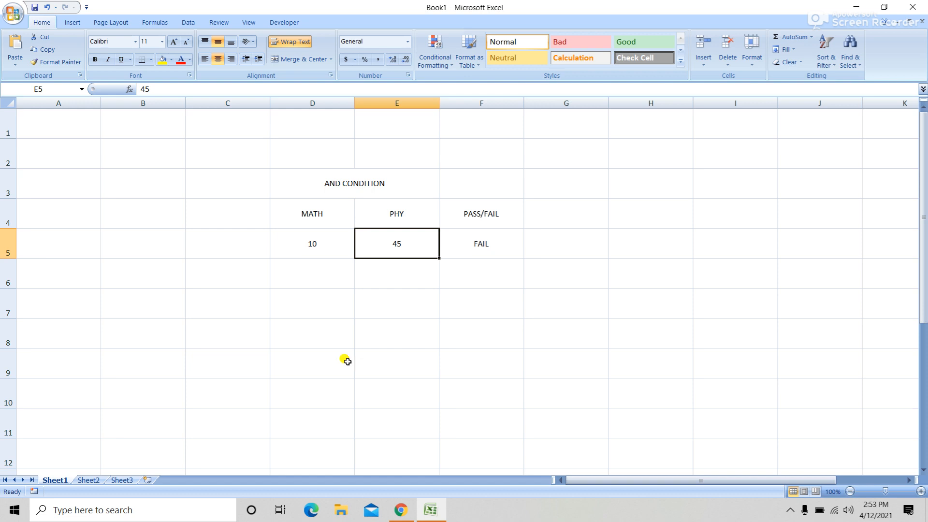
- Enter the headings CON1, CON2 and RESULT in cells D7 to F7
click(328, 312)
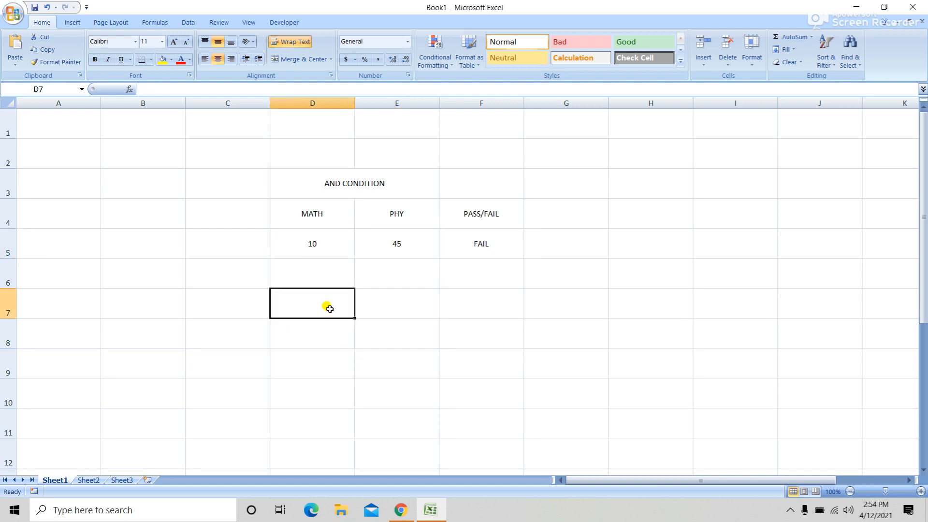
text(CON1)
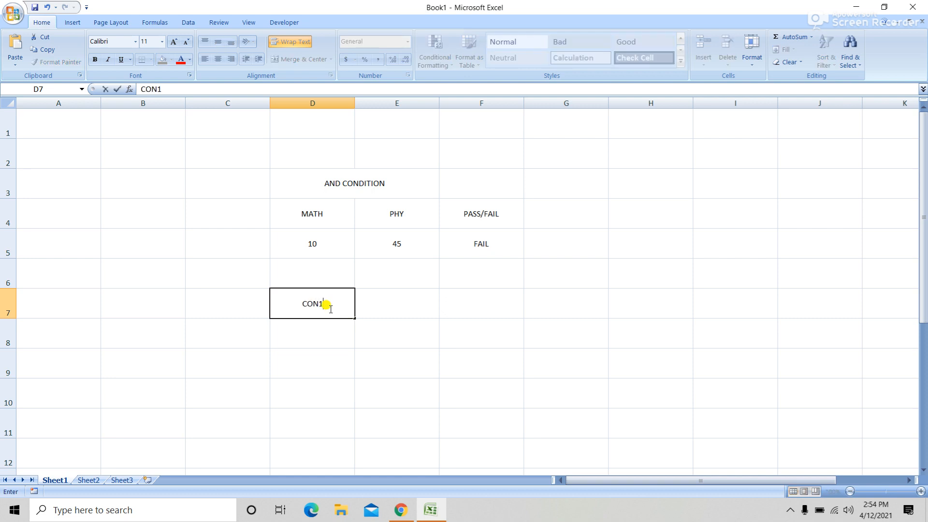
key(Tab)
text(C)
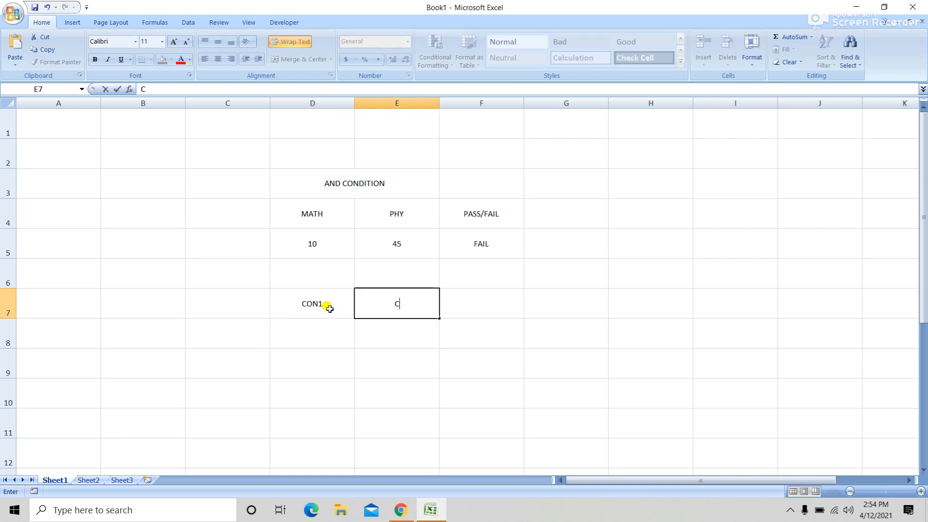
text(ON2)
key(Tab)
text(RES)
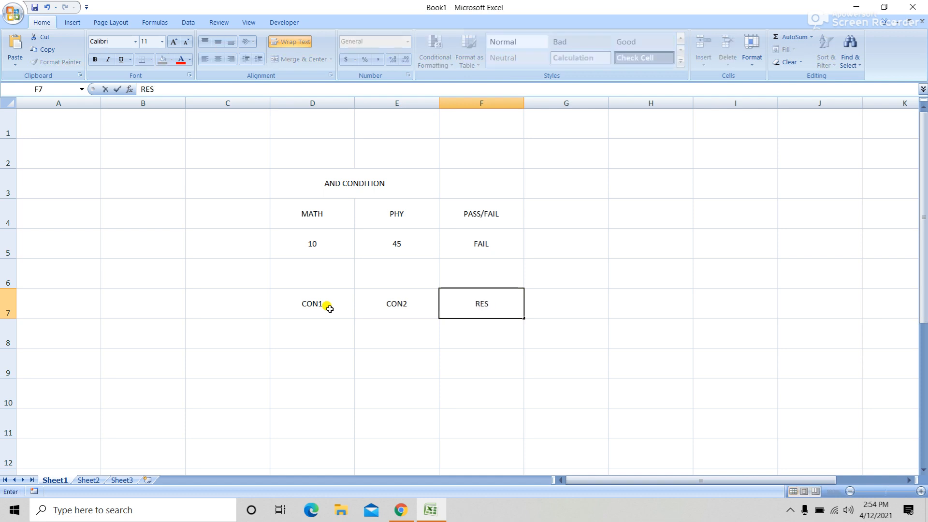
text(ULT)
key(Return)
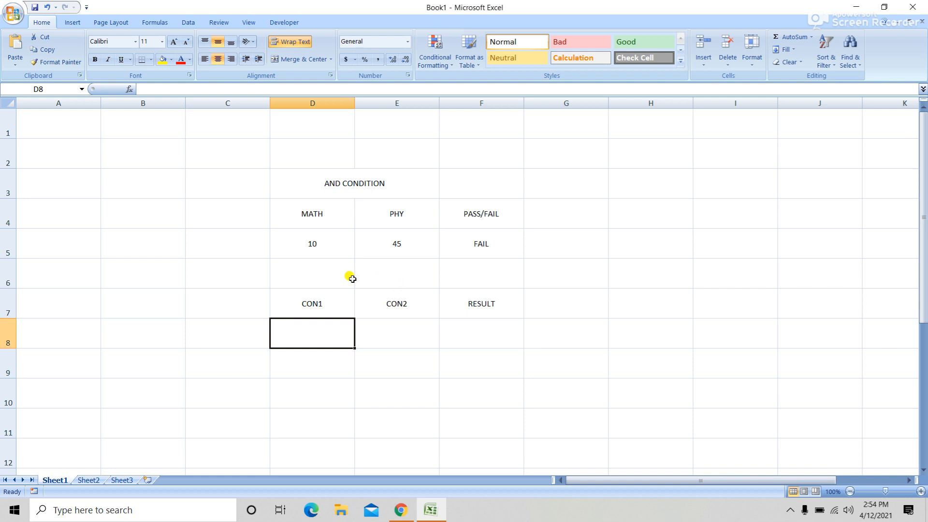
- Apply all borders to the marks table in D4:F5
drag(342, 276, 377, 273)
click(356, 335)
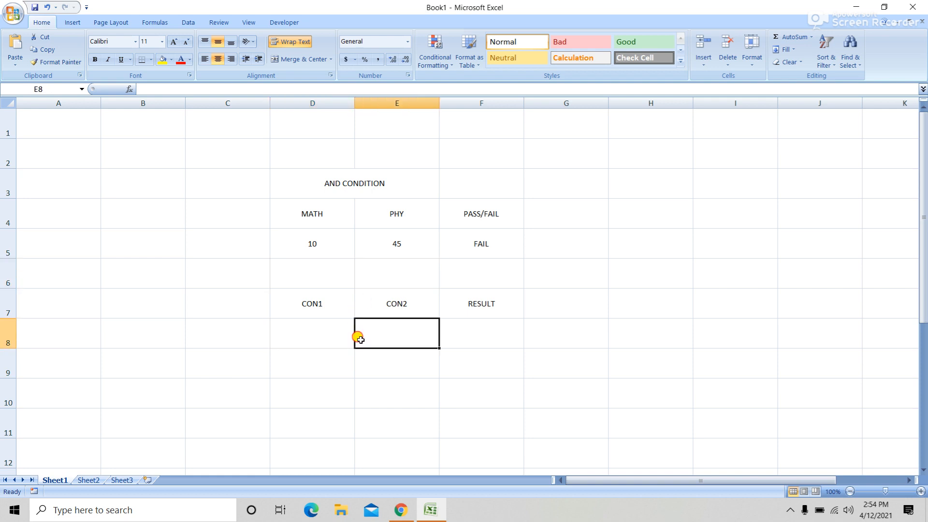
click(238, 340)
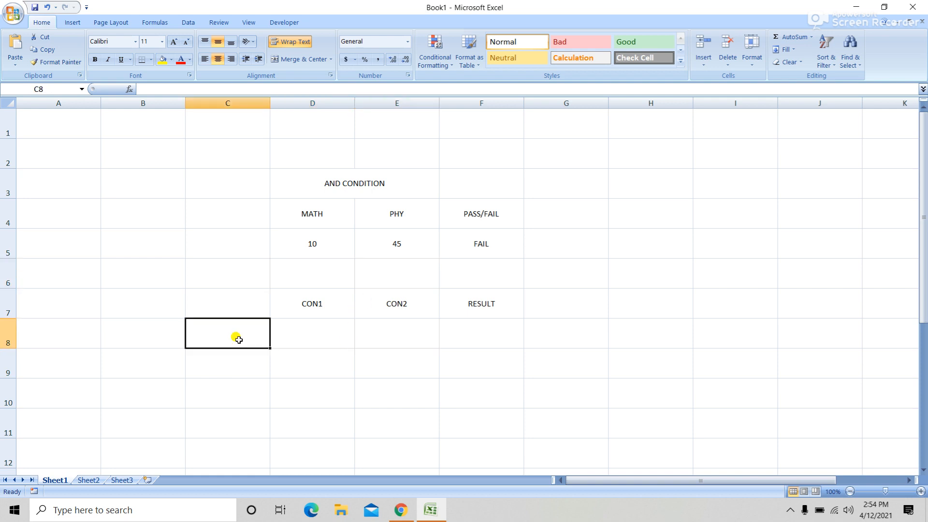
drag(359, 269, 452, 275)
drag(292, 288, 498, 271)
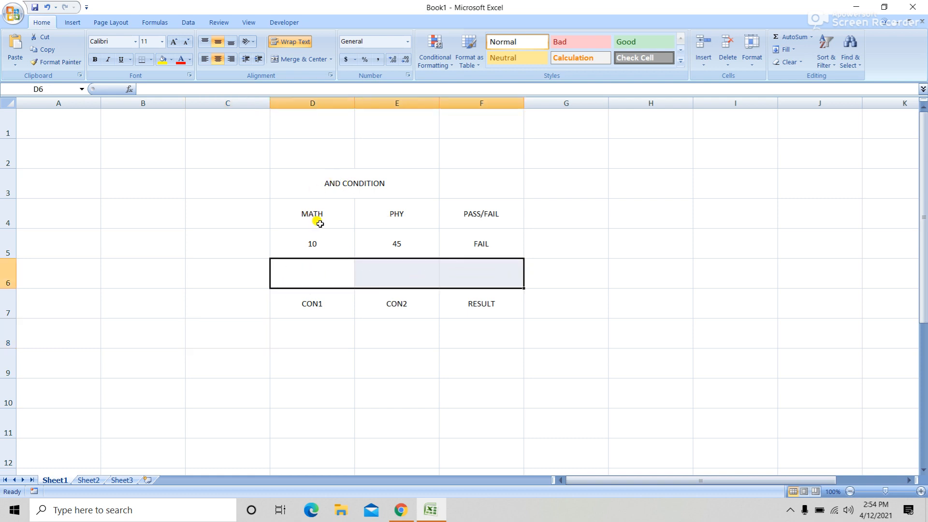
drag(317, 222, 468, 241)
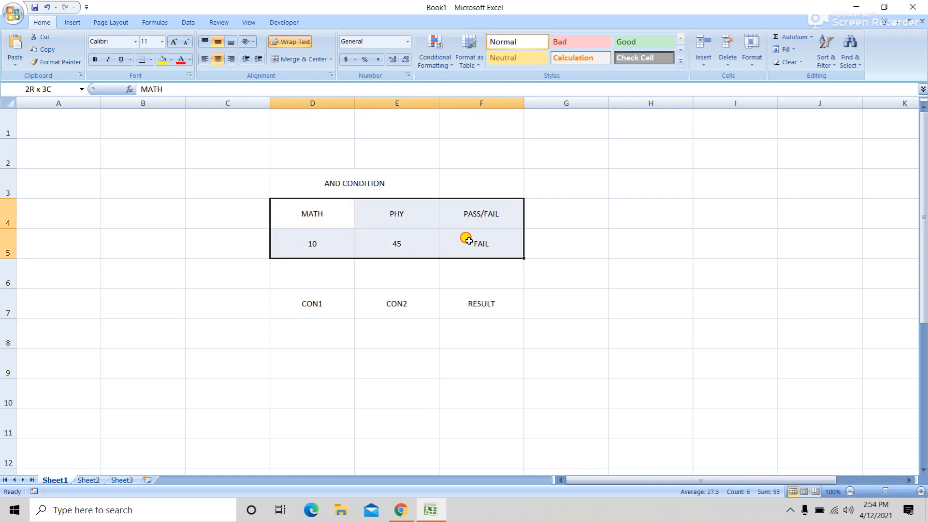
click(151, 59)
click(172, 153)
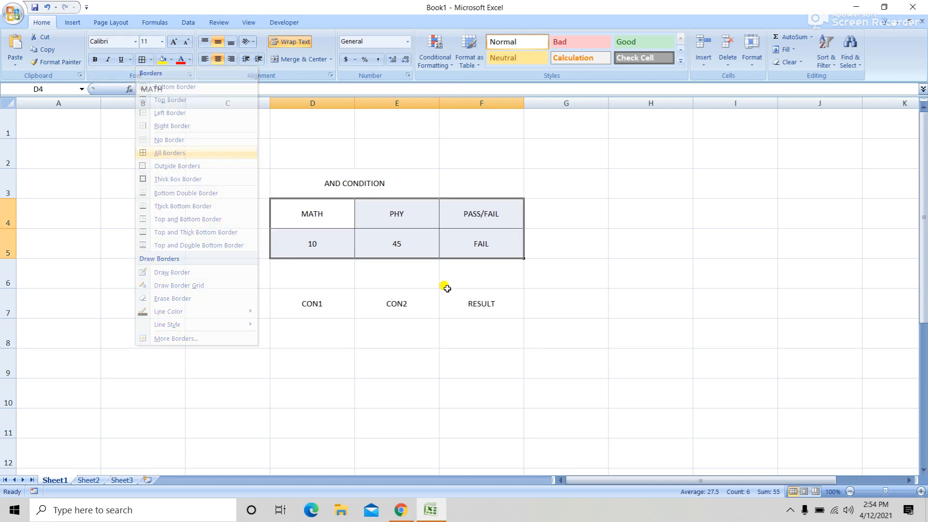
- Make D6:F6 a yellow-filled, merged and centered title cell reading OR STATEMENT
drag(309, 275, 488, 275)
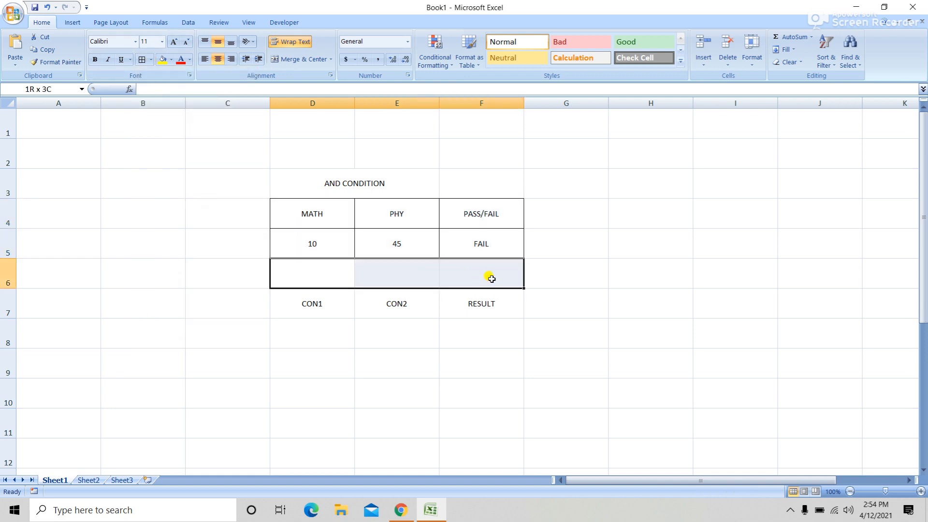
click(163, 59)
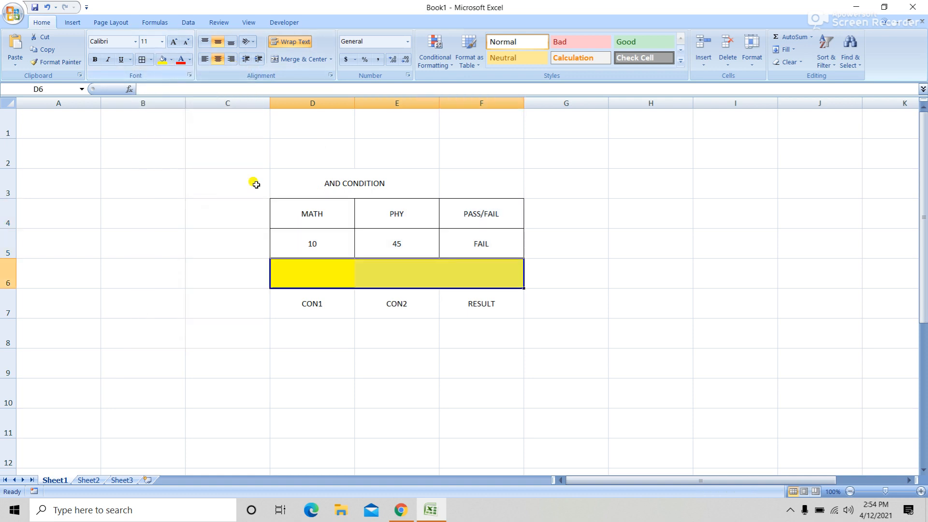
click(300, 59)
text(OR)
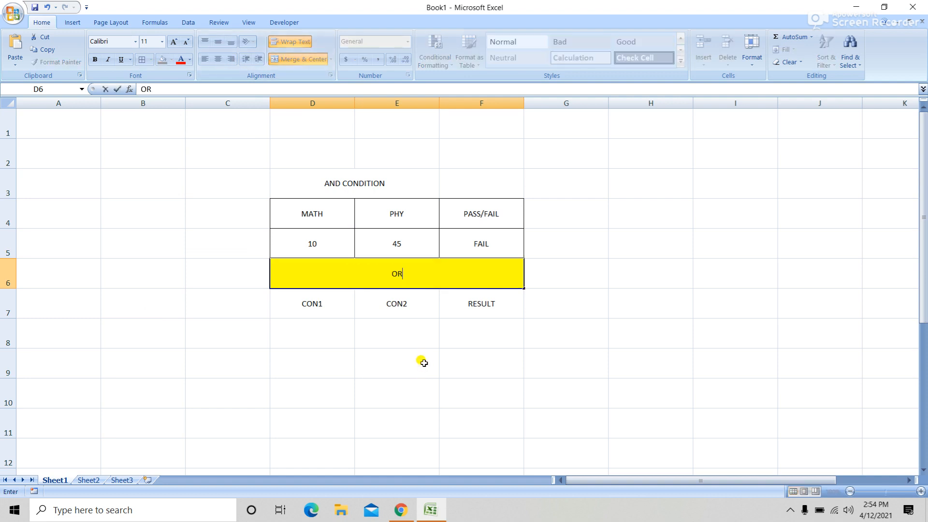
text( STATEMENT)
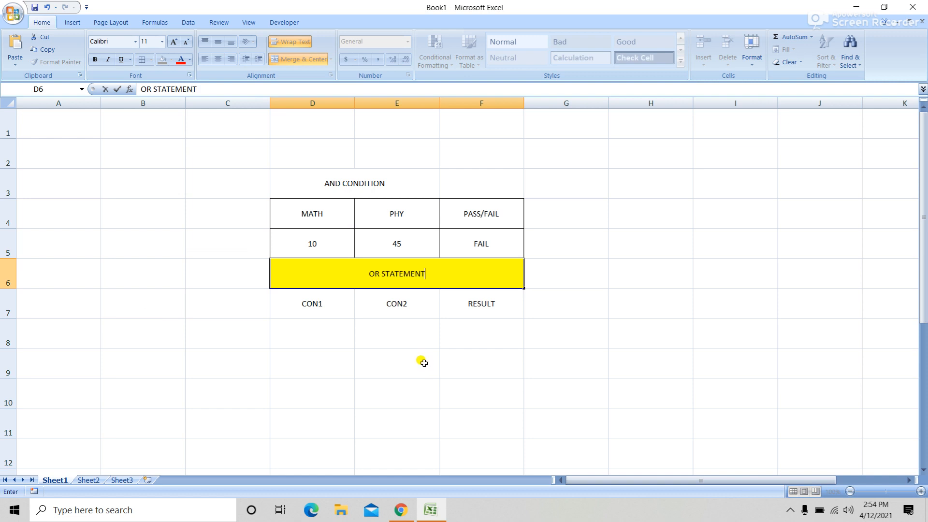
- Fill row 8 of the OR table with PASS under CON1, FAIL under CON2 and PASS under RESULT
click(337, 326)
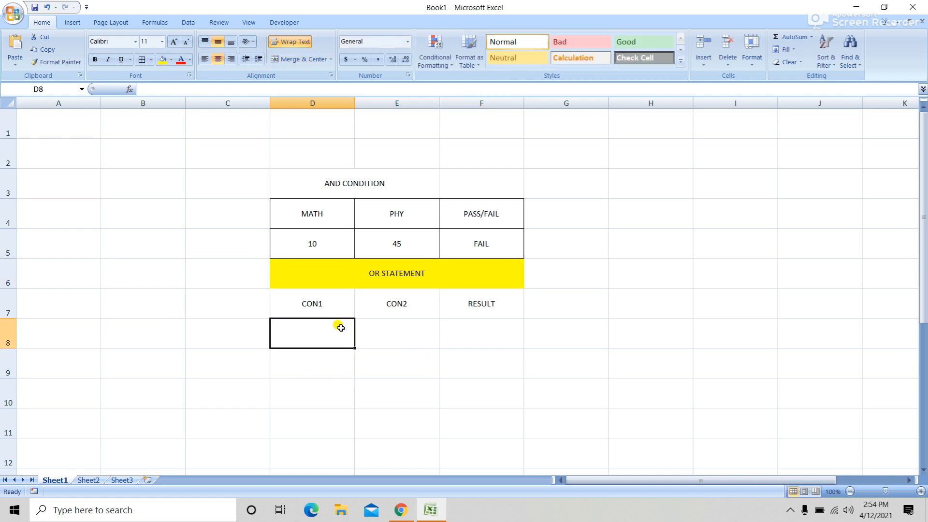
text(PASS)
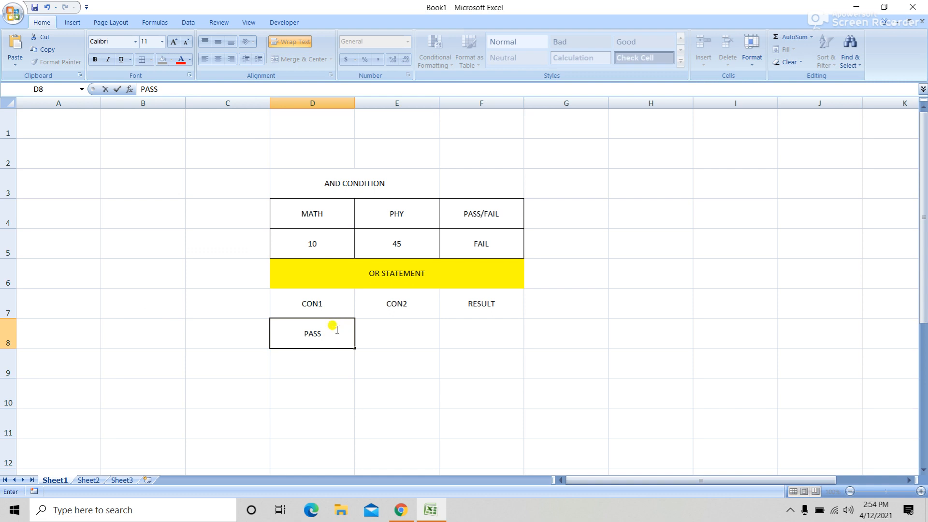
key(Tab)
text(F)
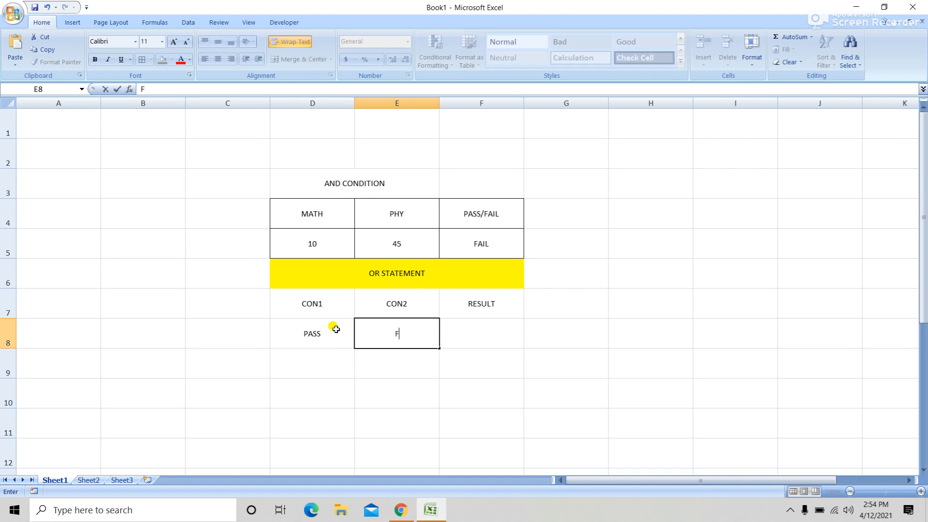
key(Tab)
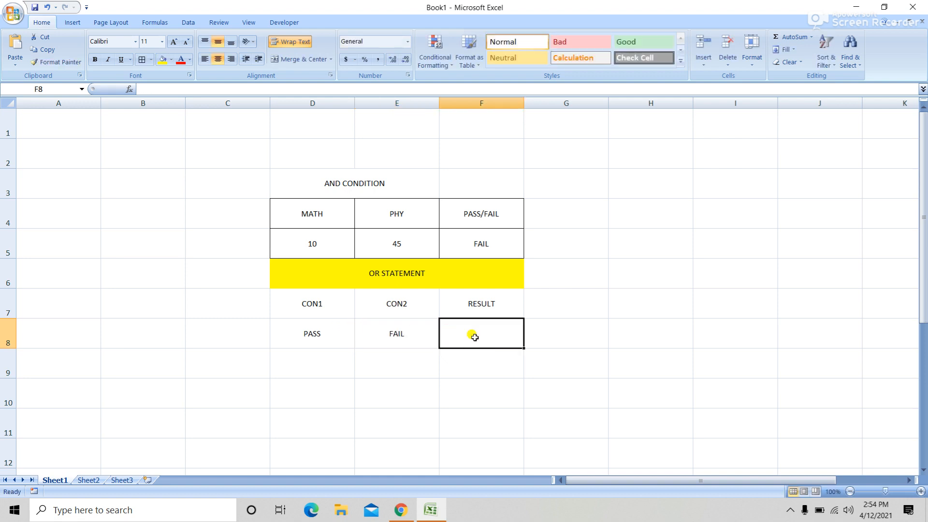
text(P)
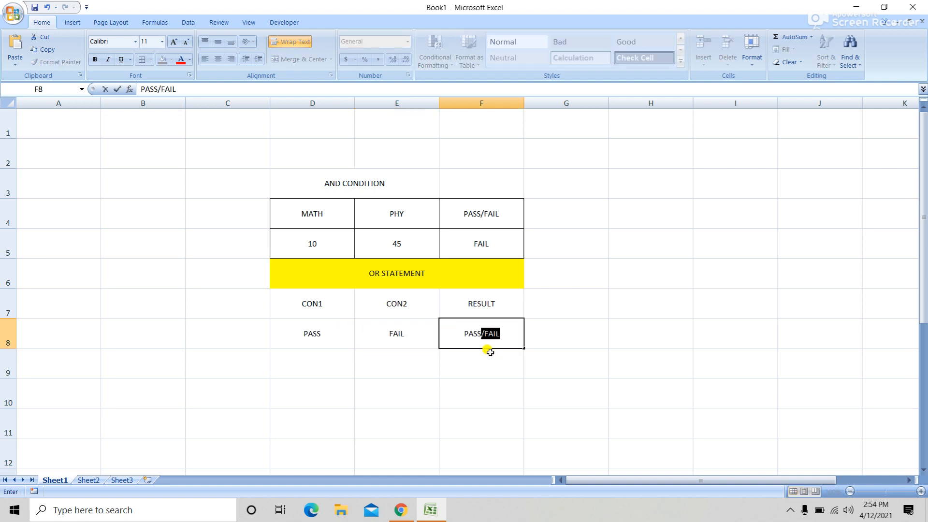
text(ASS)
key(Delete)
key(Return)
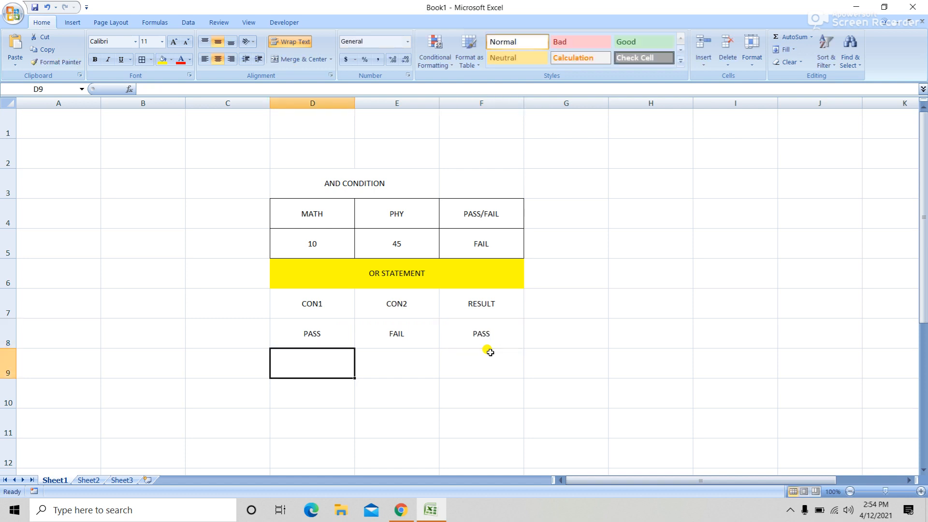
- Fill row 9 of the OR table with FAIL under CON1, PASS under CON2 and PASS under RESULT
text(FAIL)
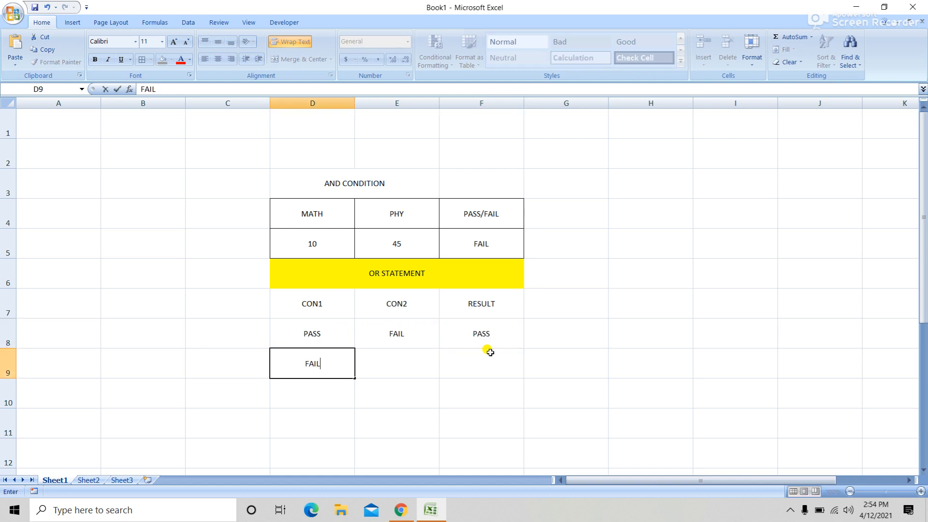
key(Tab)
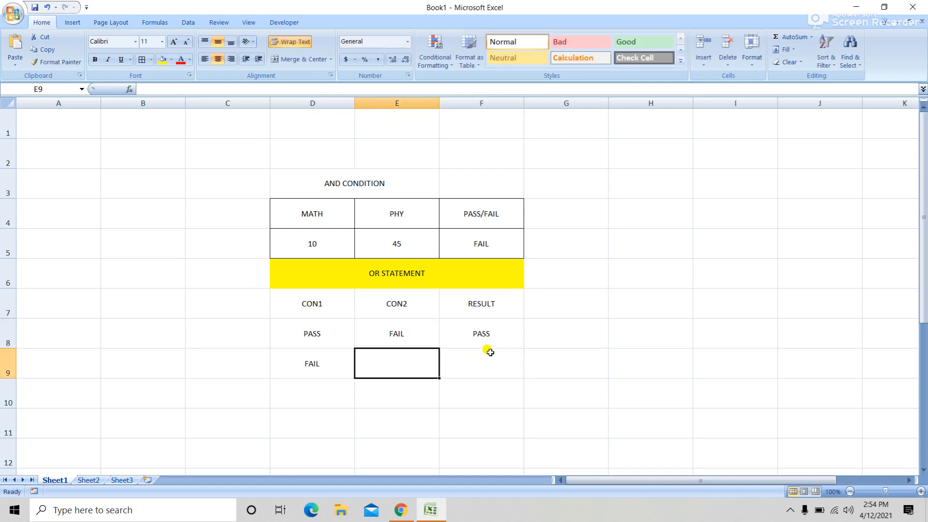
text(PASS)
key(Tab)
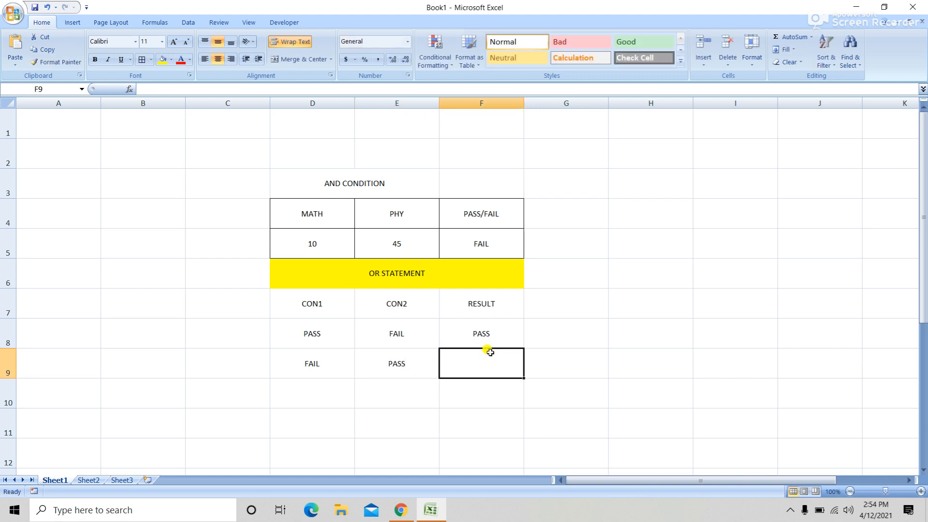
text(PASS)
key(Return)
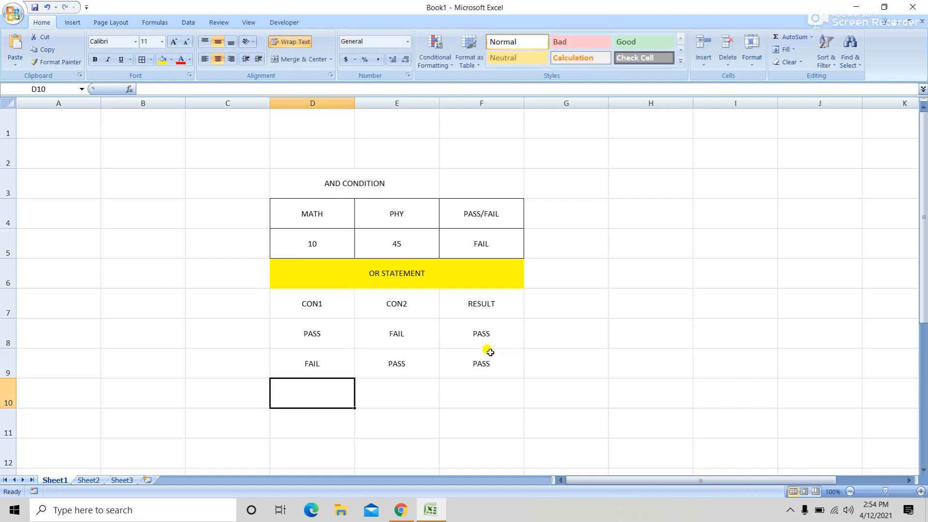
- Fill row 10 of the OR table with PASS under CON1, CON2 and RESULT
text(PASS)
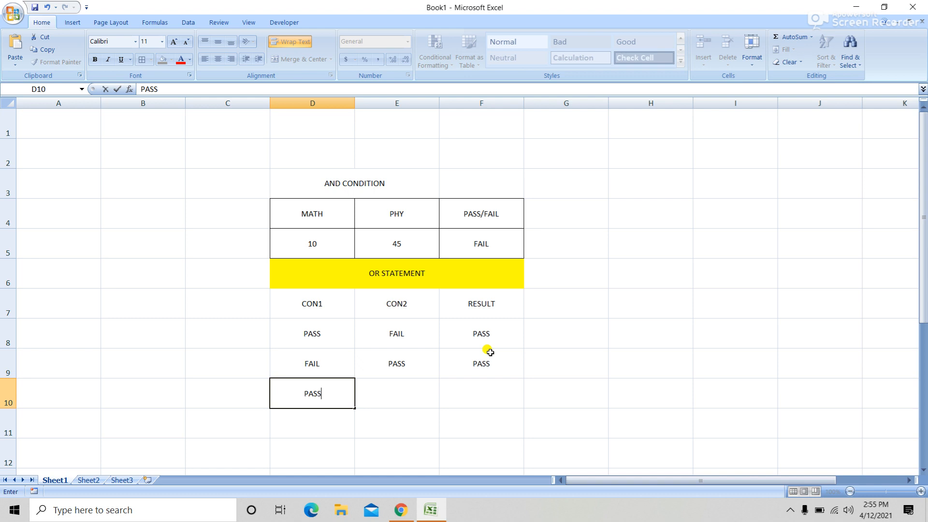
key(Tab)
text(PASS)
key(Tab)
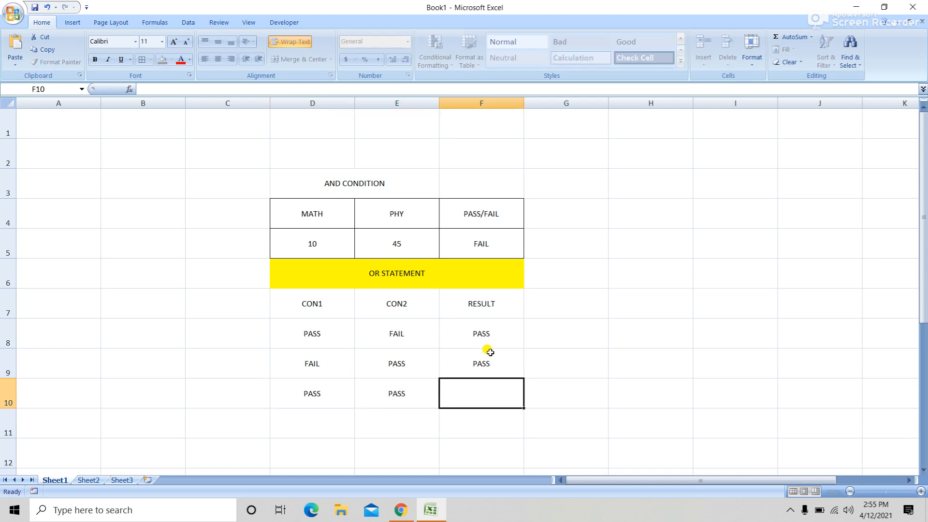
text(PASS)
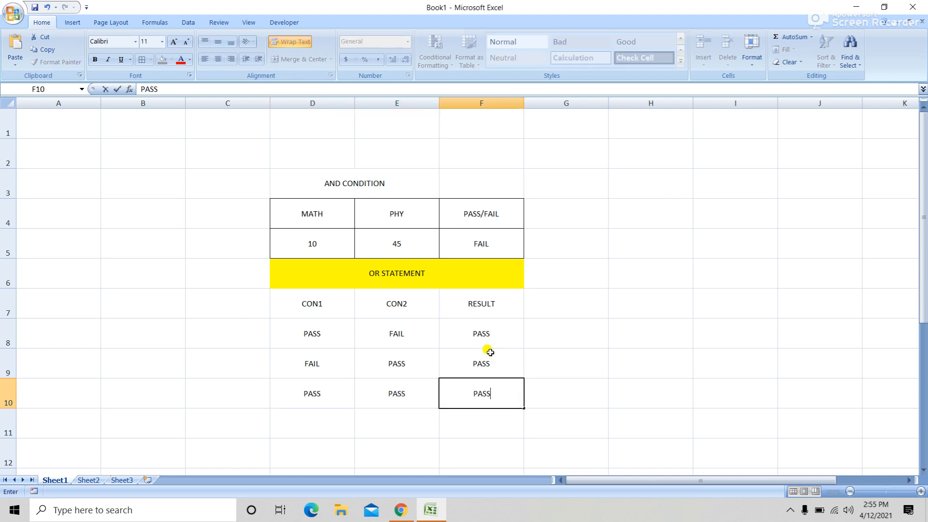
- Fill row 11 of the OR table with FAIL under CON1, CON2 and RESULT
click(331, 424)
text(FAIL)
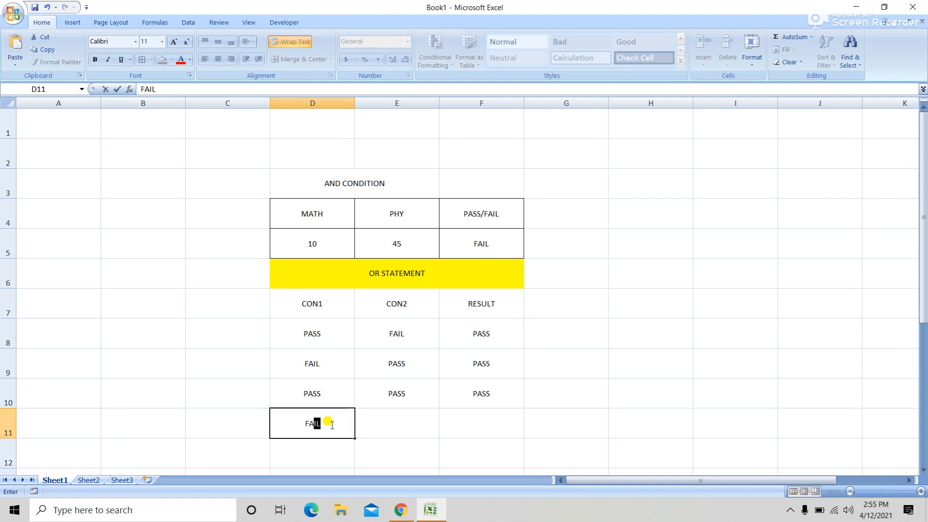
key(Tab)
text(FA)
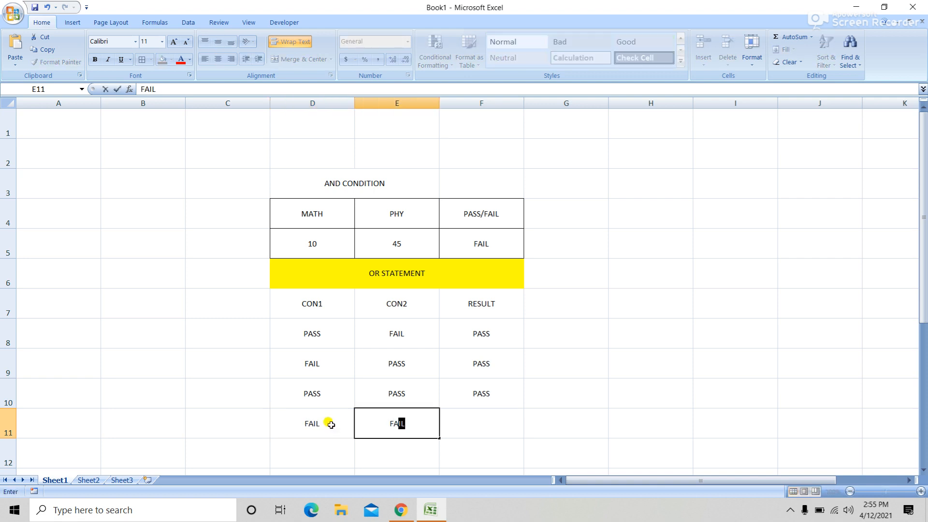
key(Tab)
text(FA)
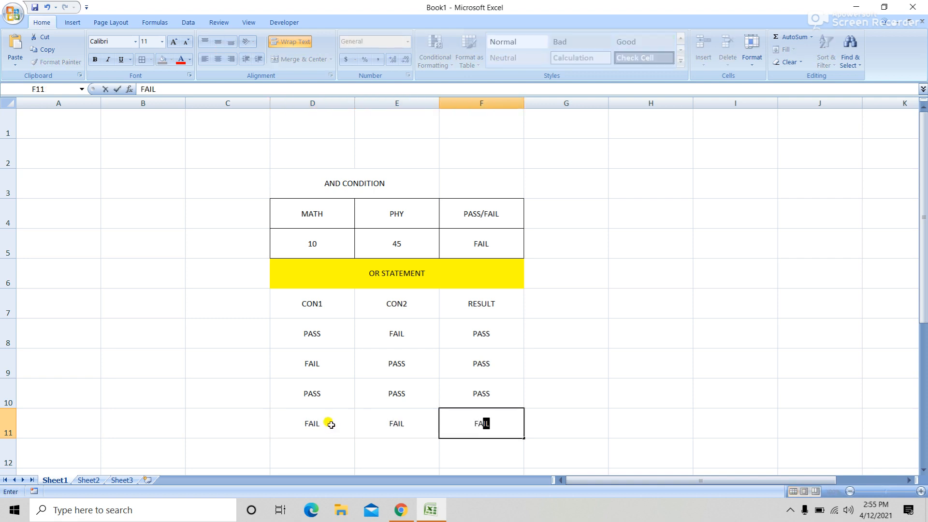
key(Return)
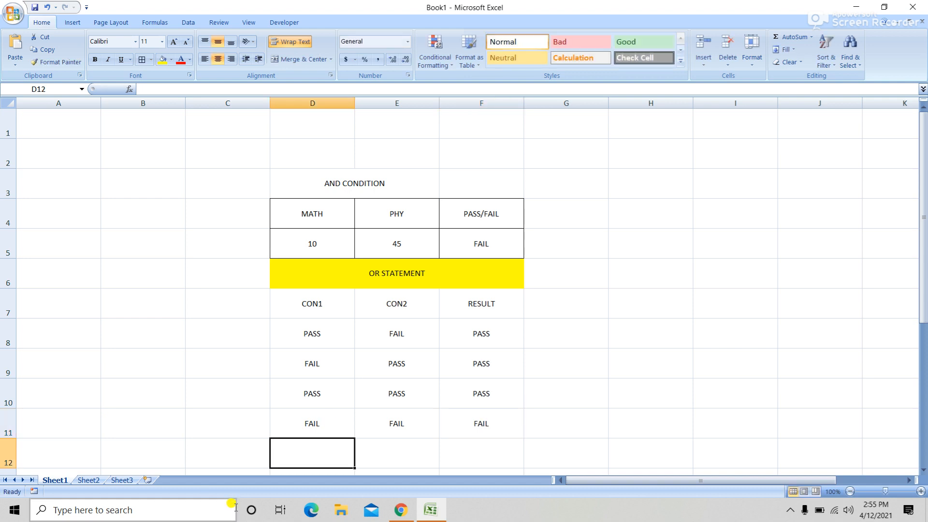
- Apply all borders to the OR truth table in D7:F11
drag(327, 296, 489, 425)
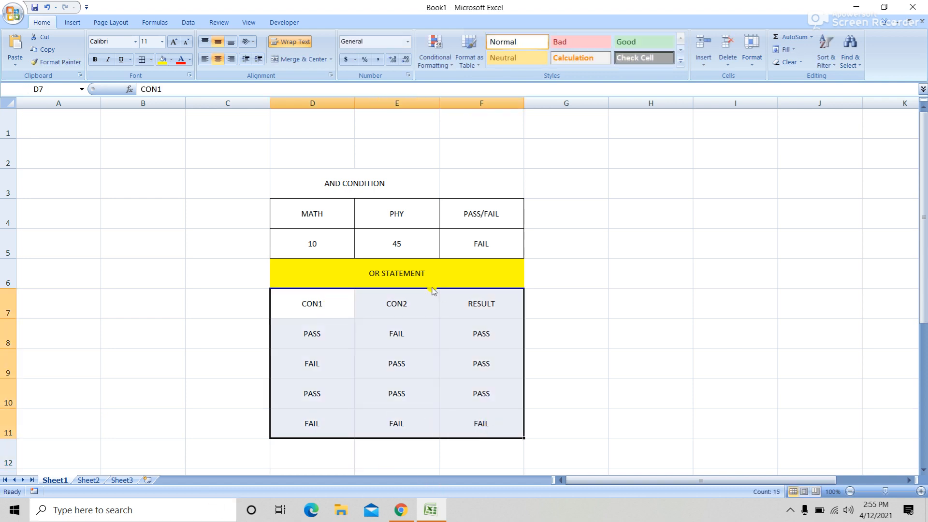
click(141, 59)
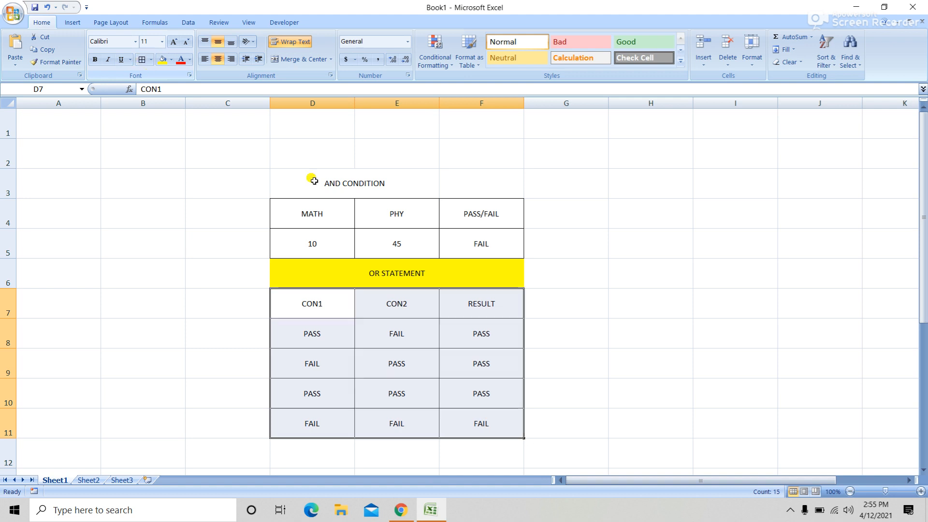
click(671, 307)
click(518, 335)
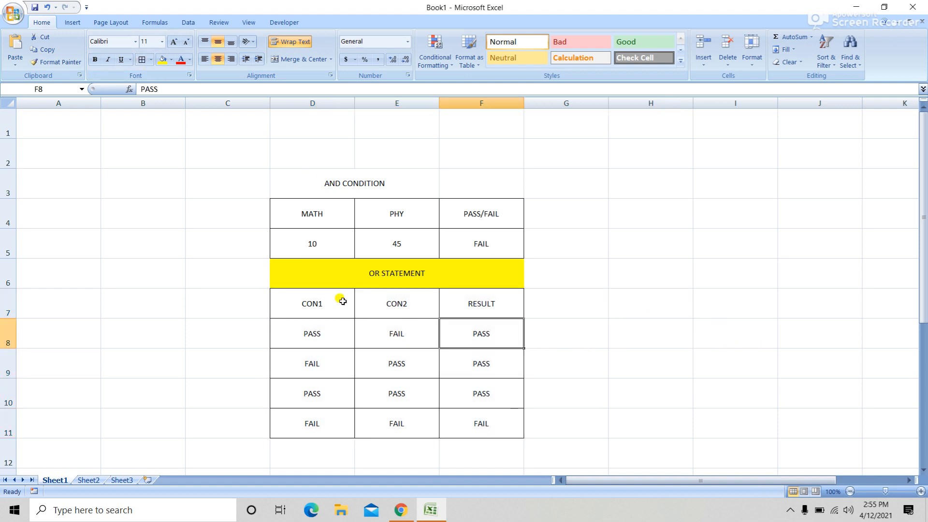
- Copy the OR STATEMENT table D6:F11 to H6:J11 and retitle the copy AND STATEMENT
drag(325, 277, 425, 416)
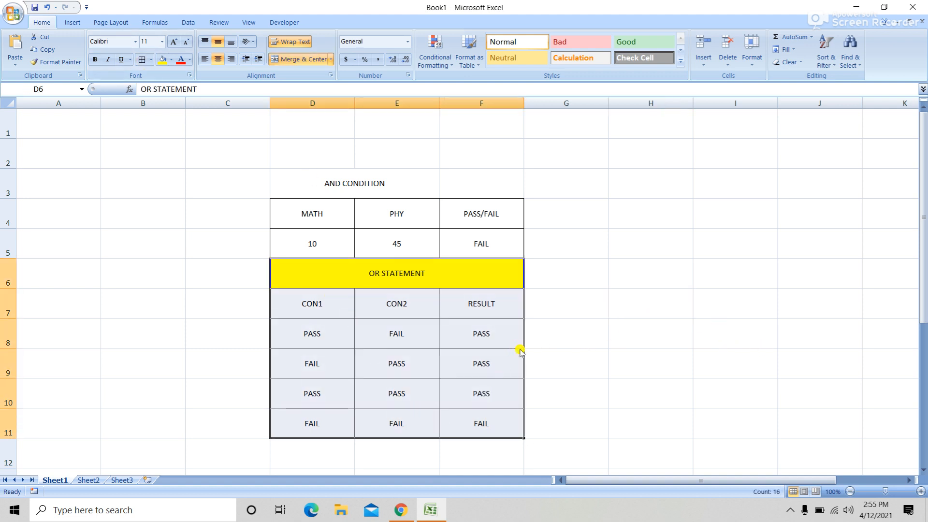
drag(524, 346, 791, 324)
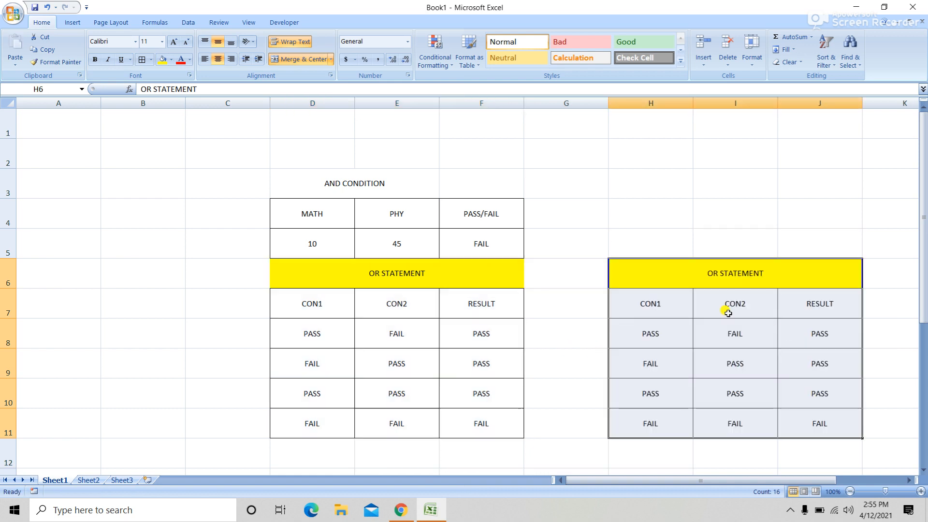
double_click(716, 276)
drag(718, 276, 710, 276)
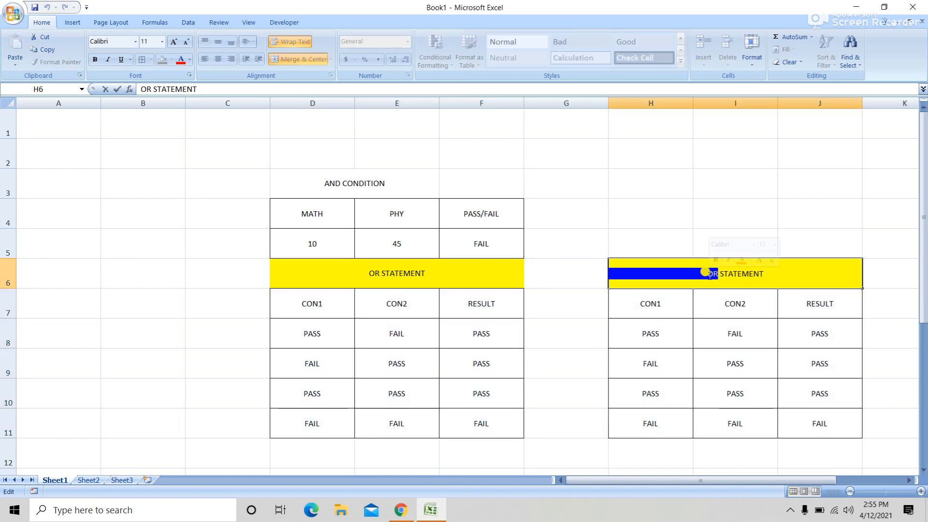
text(AND)
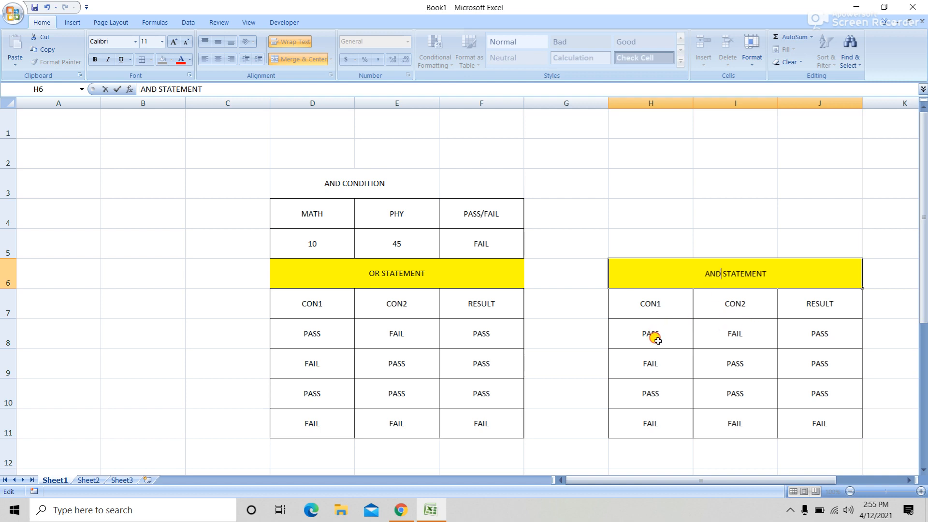
click(657, 340)
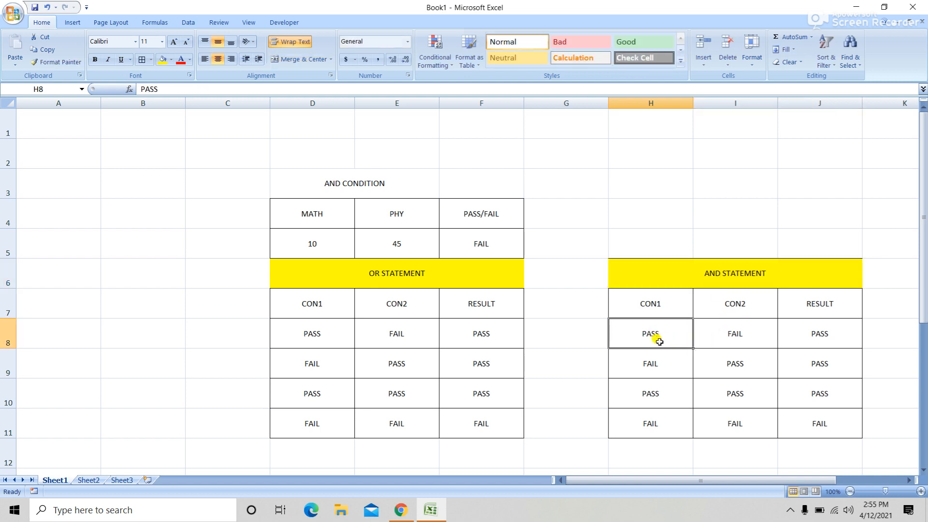
- Set the RESULT cells J8 and J9 of the AND STATEMENT table to FAIL
click(832, 333)
text(F)
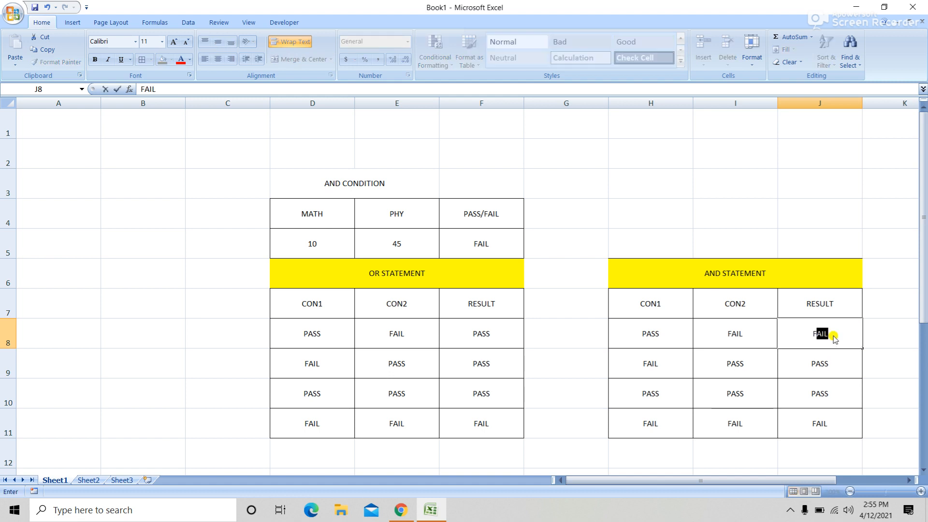
text(AIL)
click(834, 366)
text(F)
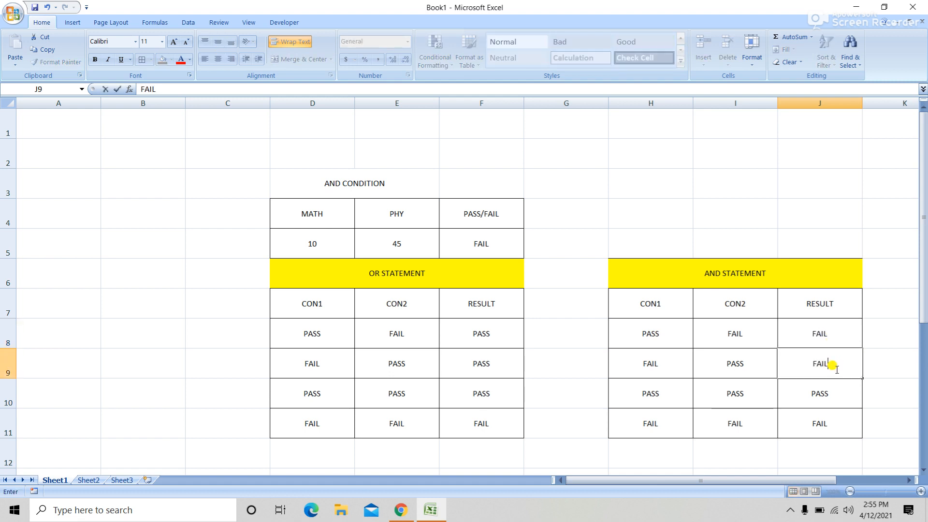
text(AIL)
click(829, 394)
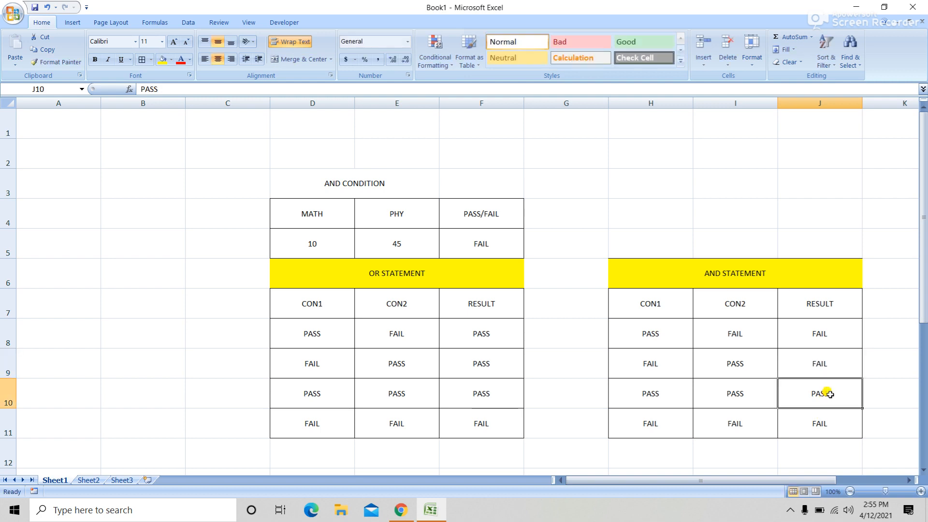
click(819, 429)
click(827, 449)
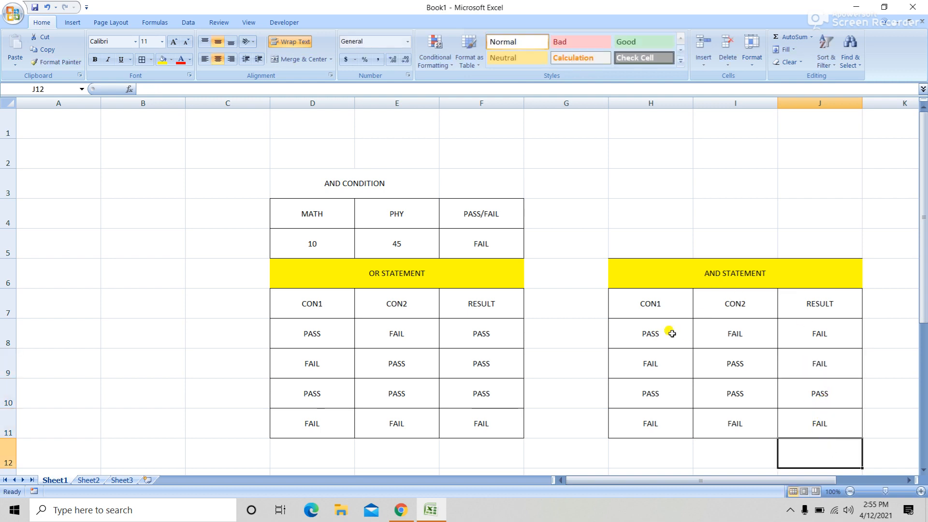
drag(650, 332, 820, 430)
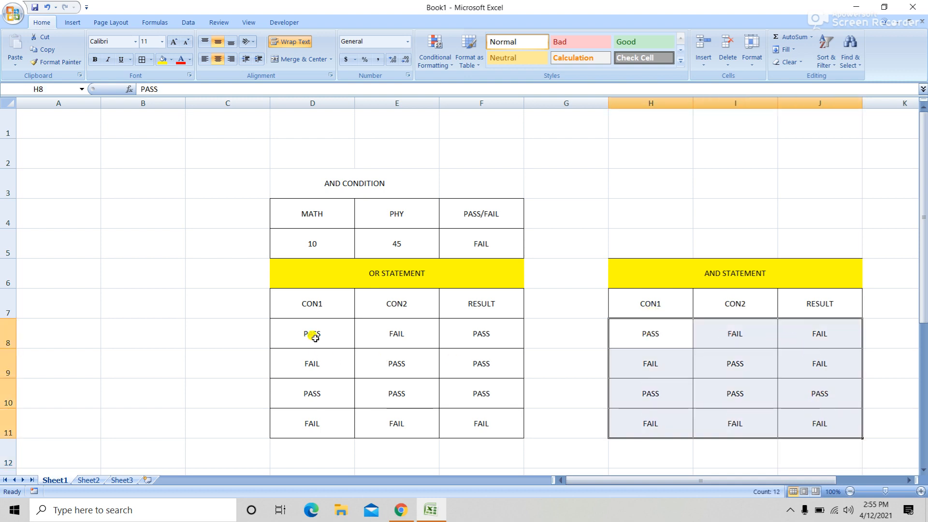
drag(343, 275, 383, 302)
drag(436, 403, 439, 425)
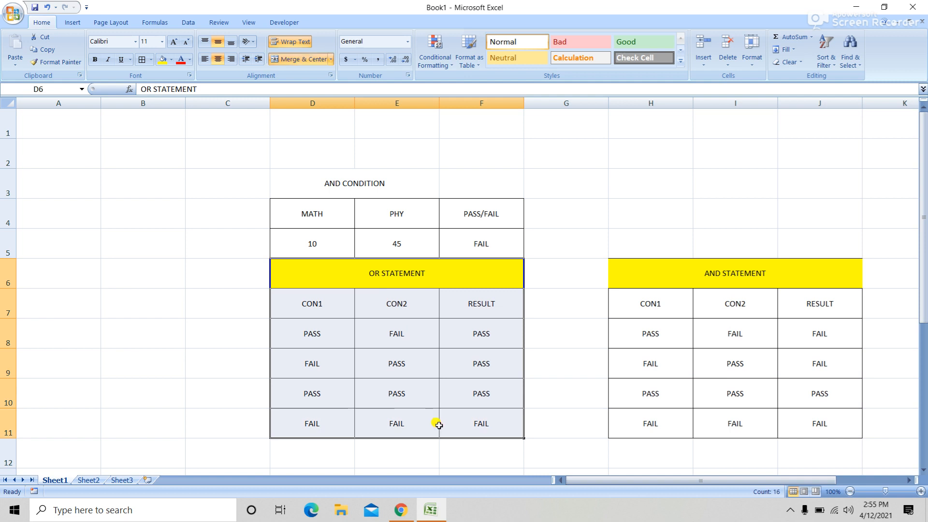